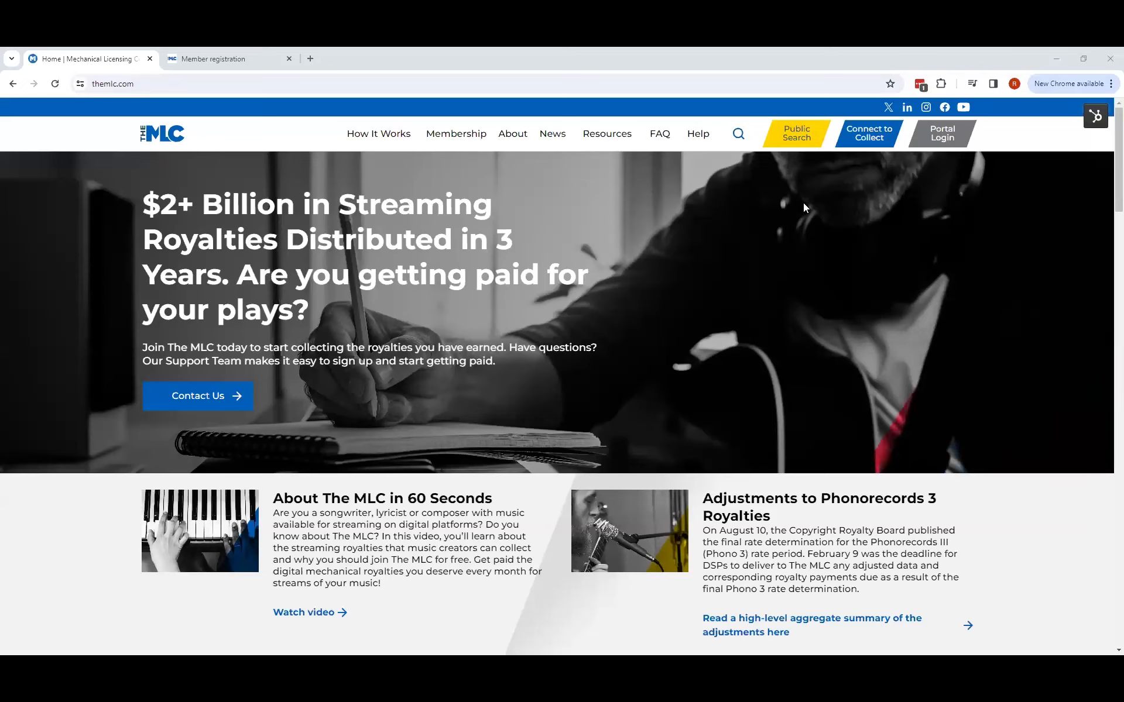
Step: Open the Connect to Collect page, review its two membership steps, and proceed to the portal's user sign-up form
click(873, 138)
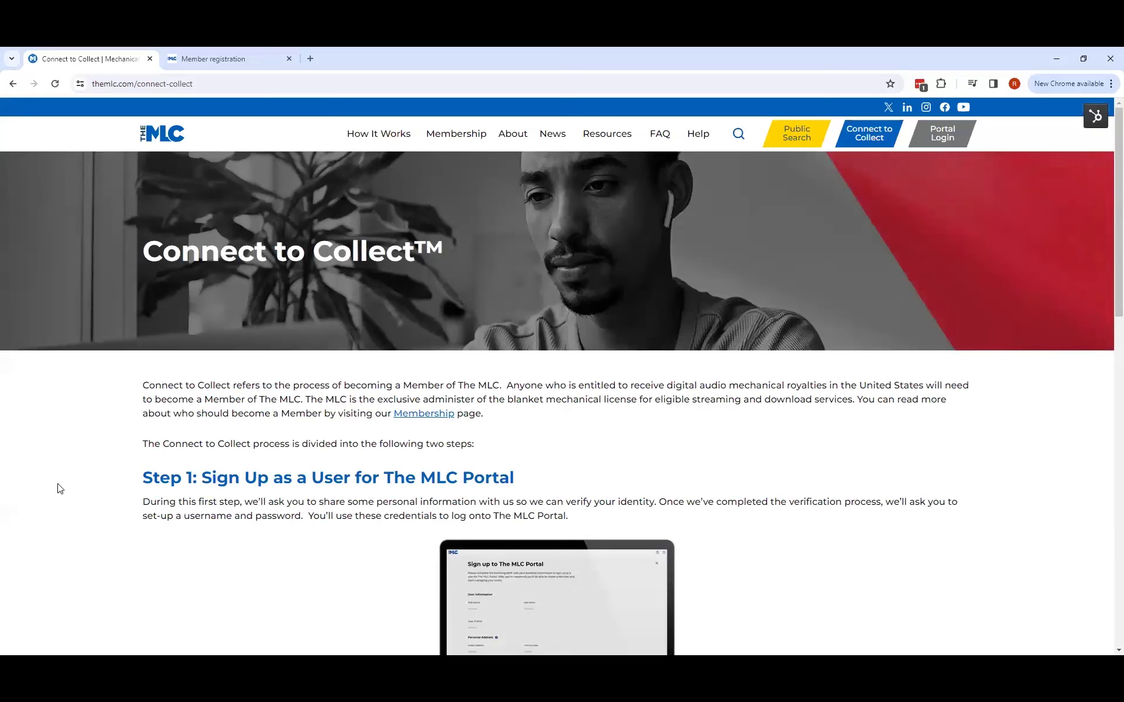
scroll(60, 490, down, 3)
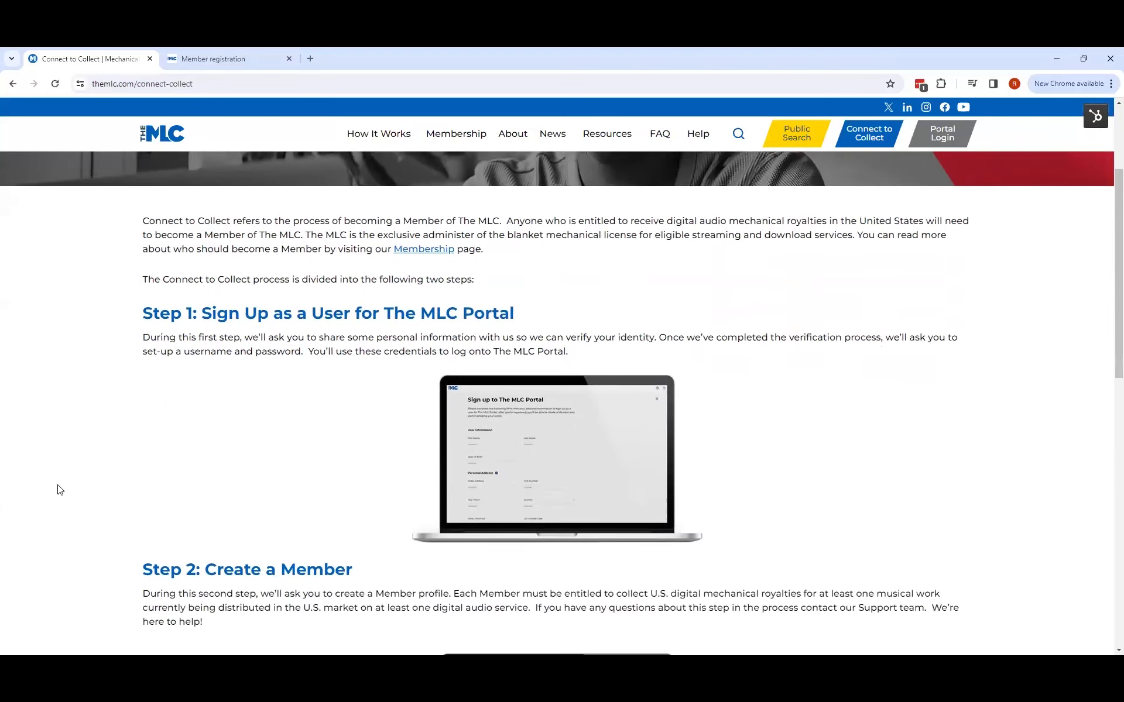
scroll(60, 490, down, 2)
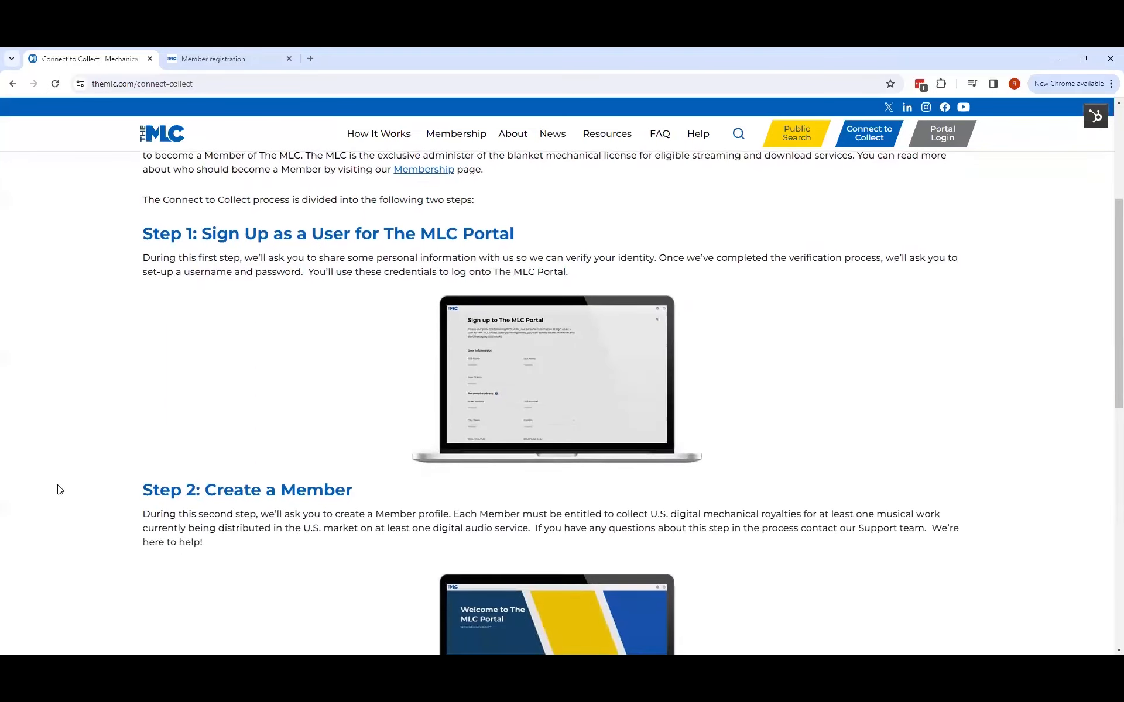
scroll(60, 489, down, 6)
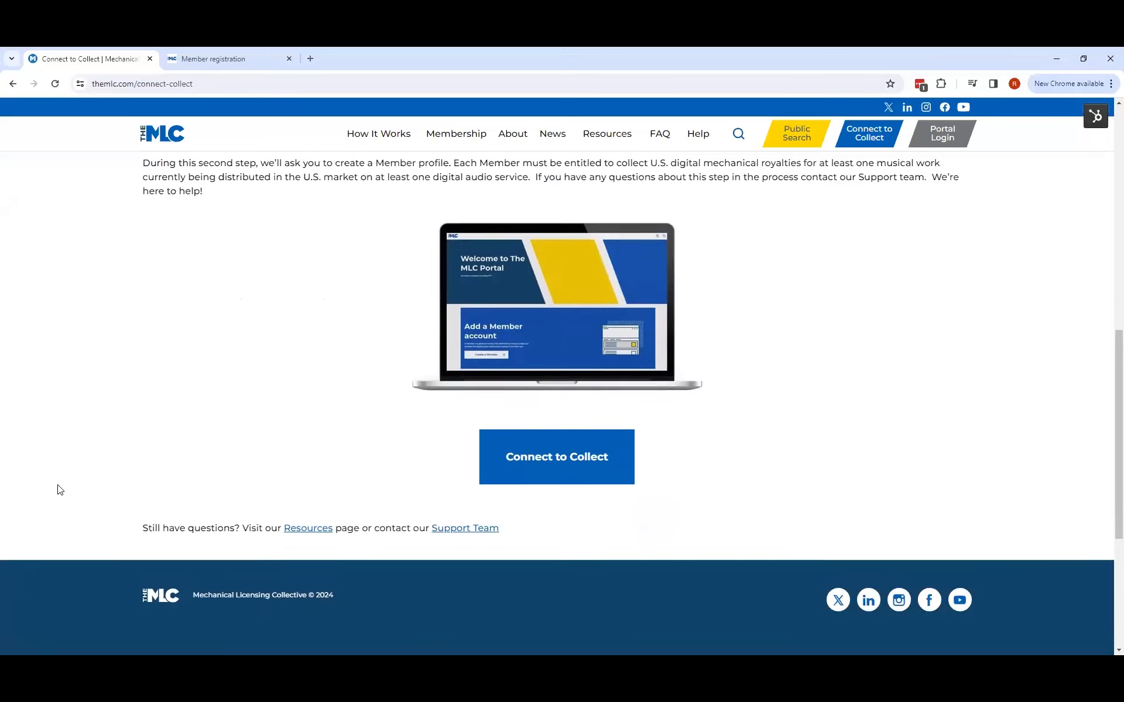
scroll(59, 489, down, 2)
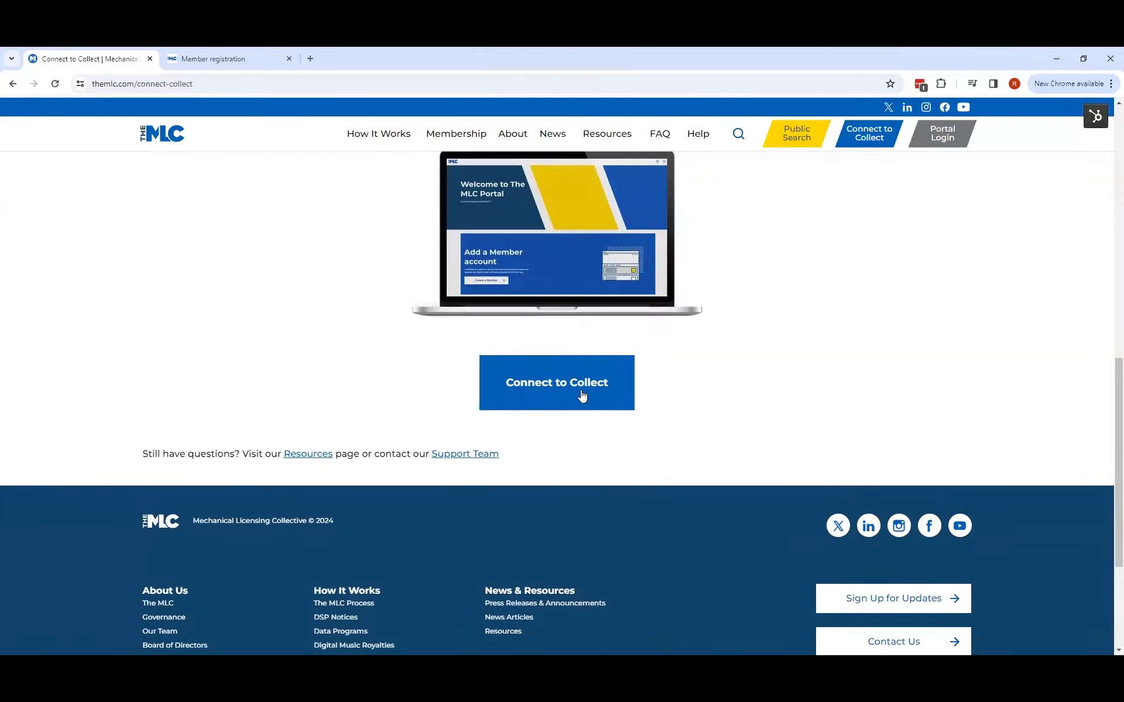
click(582, 396)
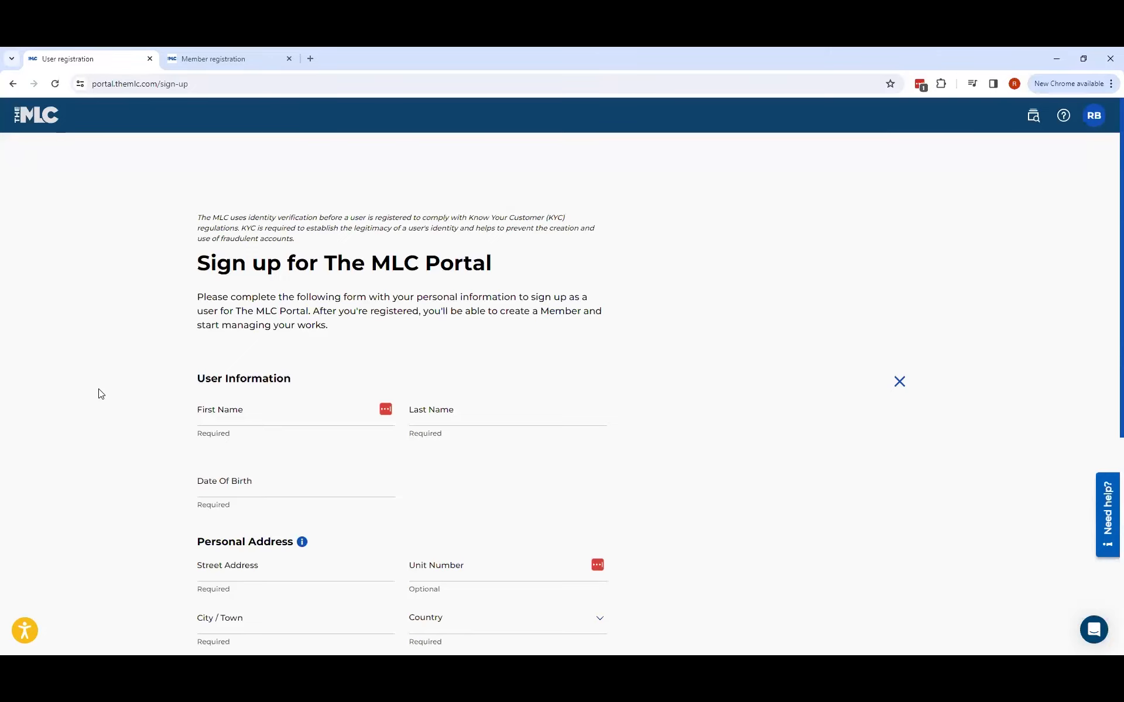
Step: Examine the portal sign-up form's user information, personal address, contact information and consent options
scroll(101, 394, down, 2)
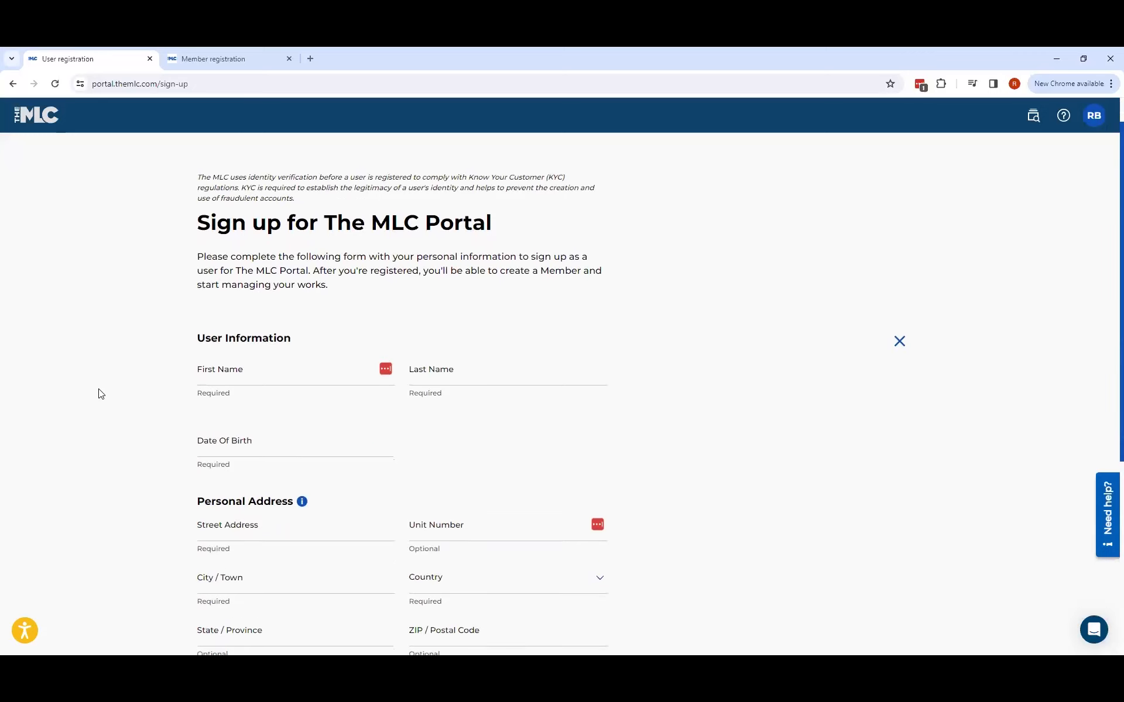
scroll(101, 394, down, 1)
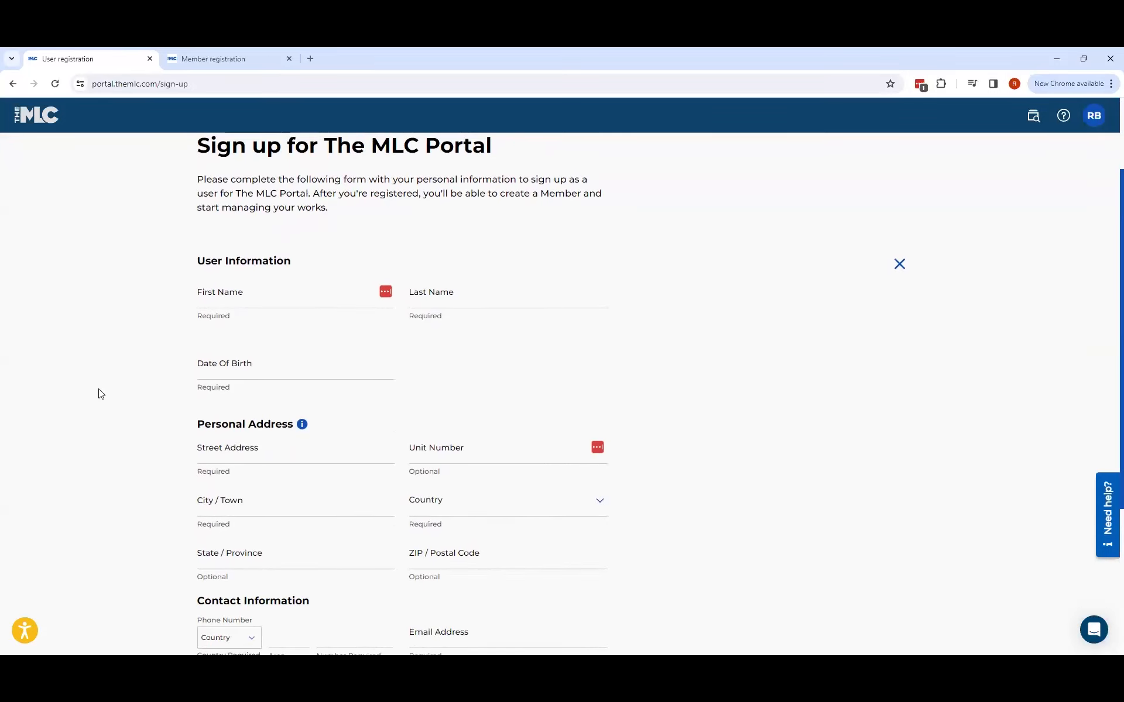
scroll(101, 394, down, 1)
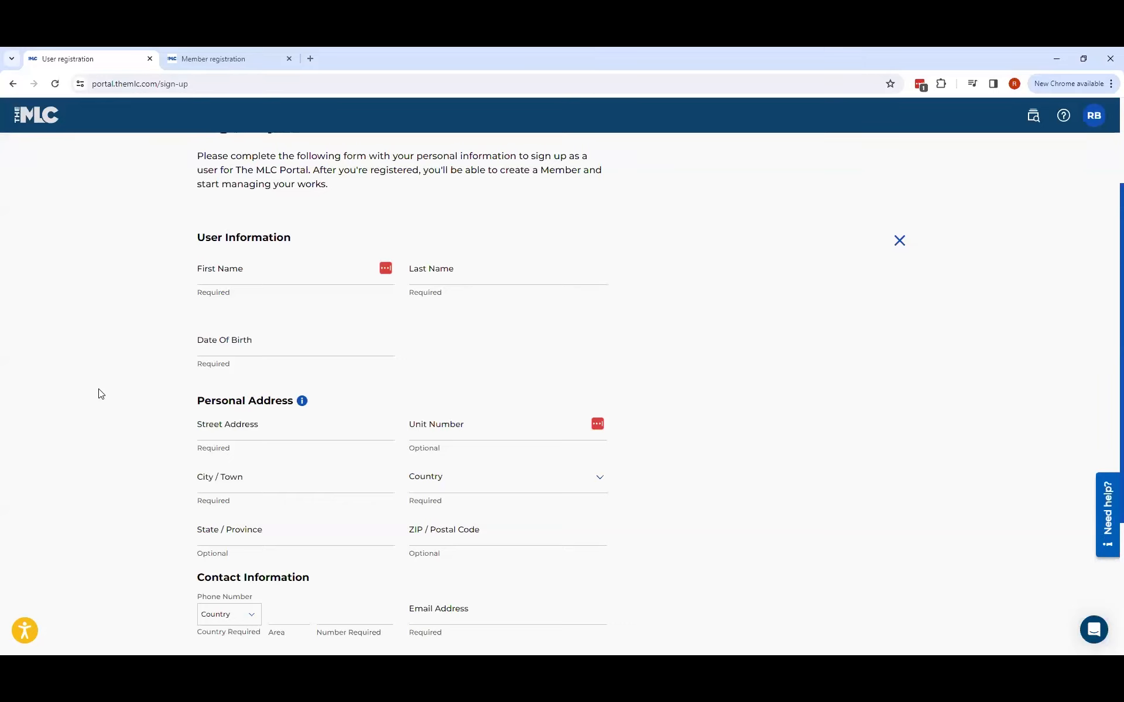
scroll(101, 393, down, 1)
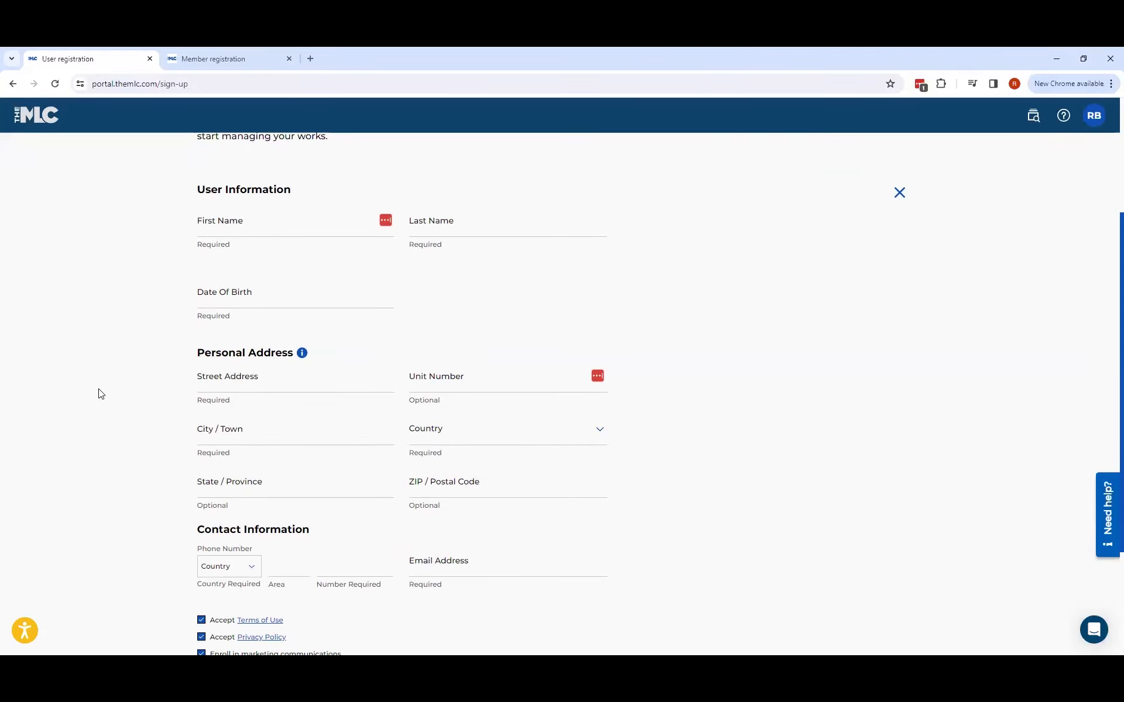
scroll(101, 394, down, 2)
scroll(101, 393, up, 3)
scroll(101, 393, up, 3)
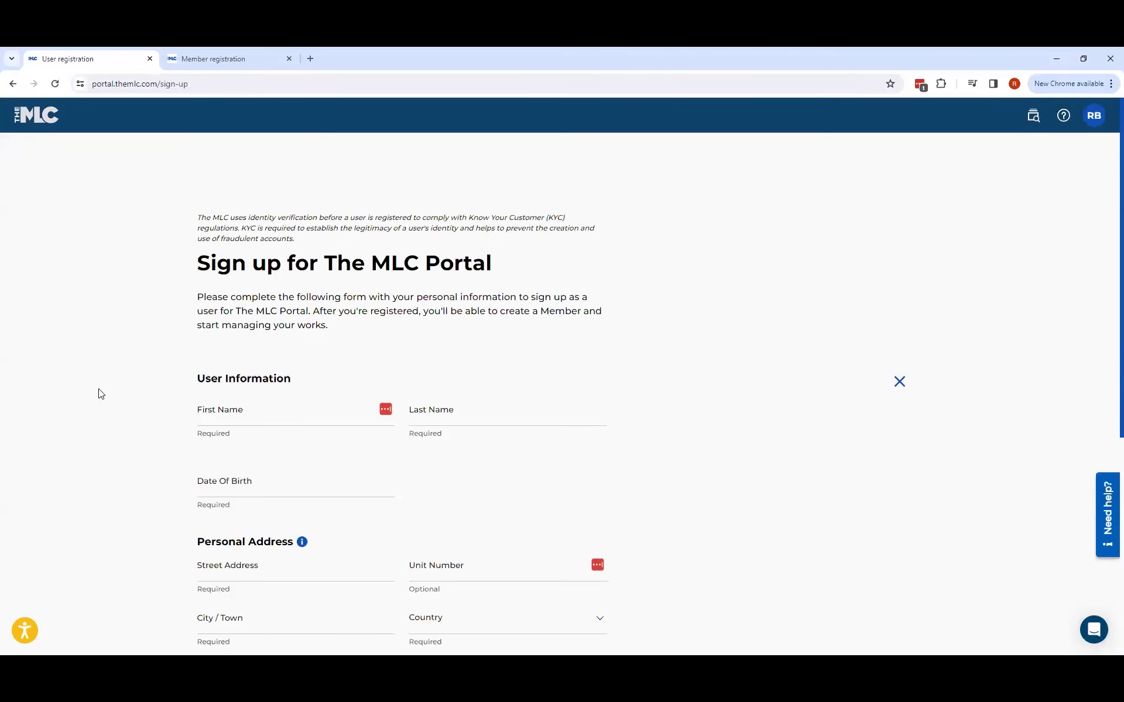
scroll(100, 394, down, 2)
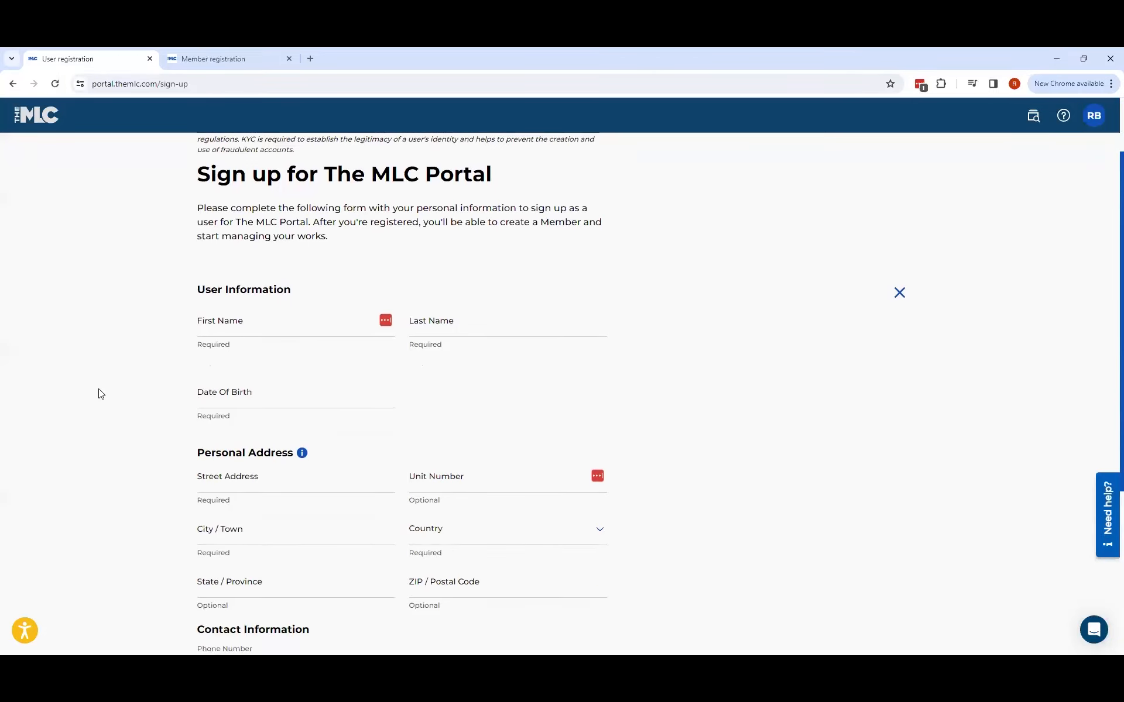
scroll(100, 394, down, 1)
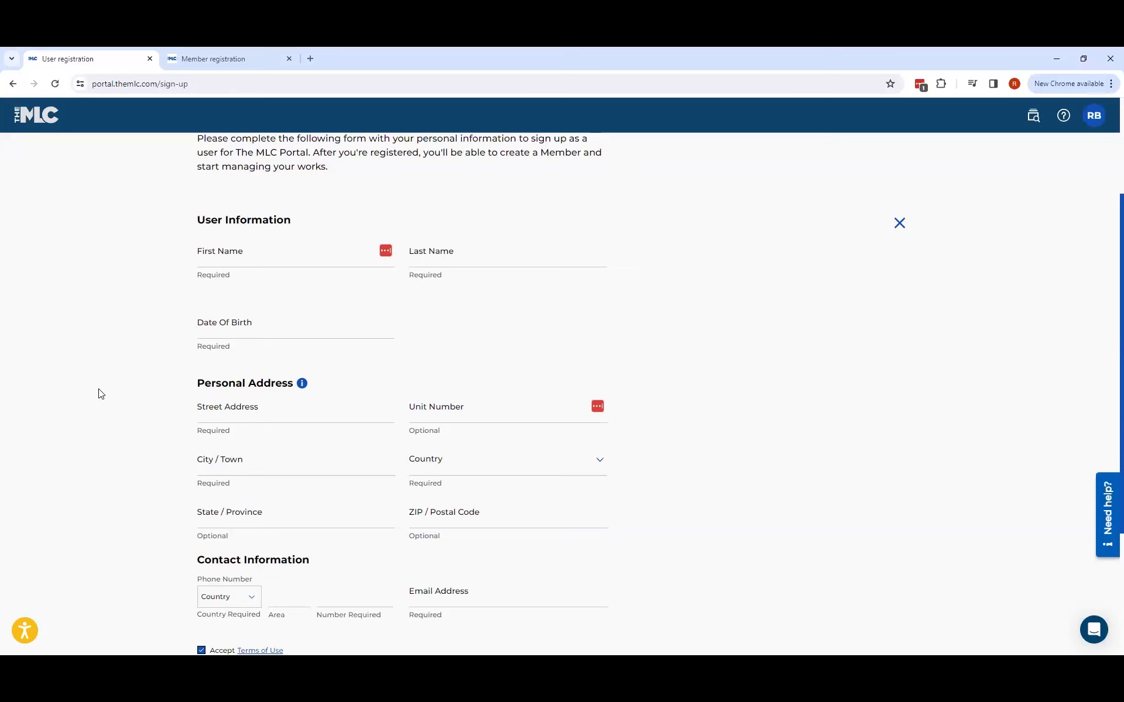
scroll(101, 394, down, 2)
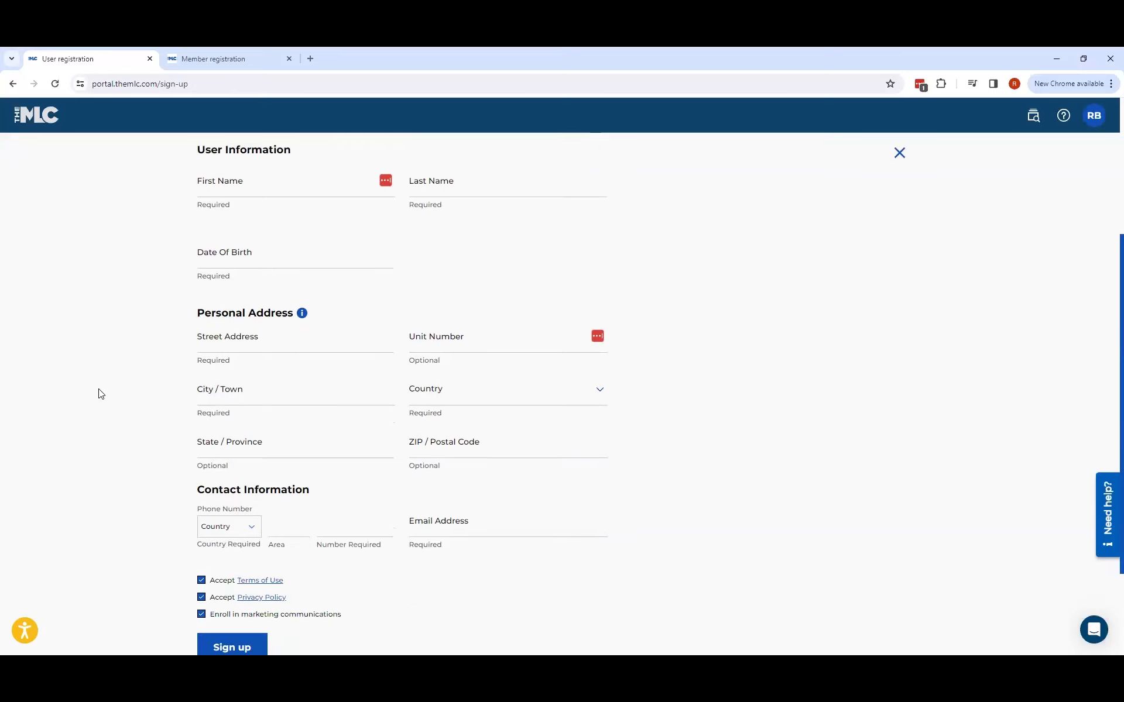
scroll(101, 394, up, 1)
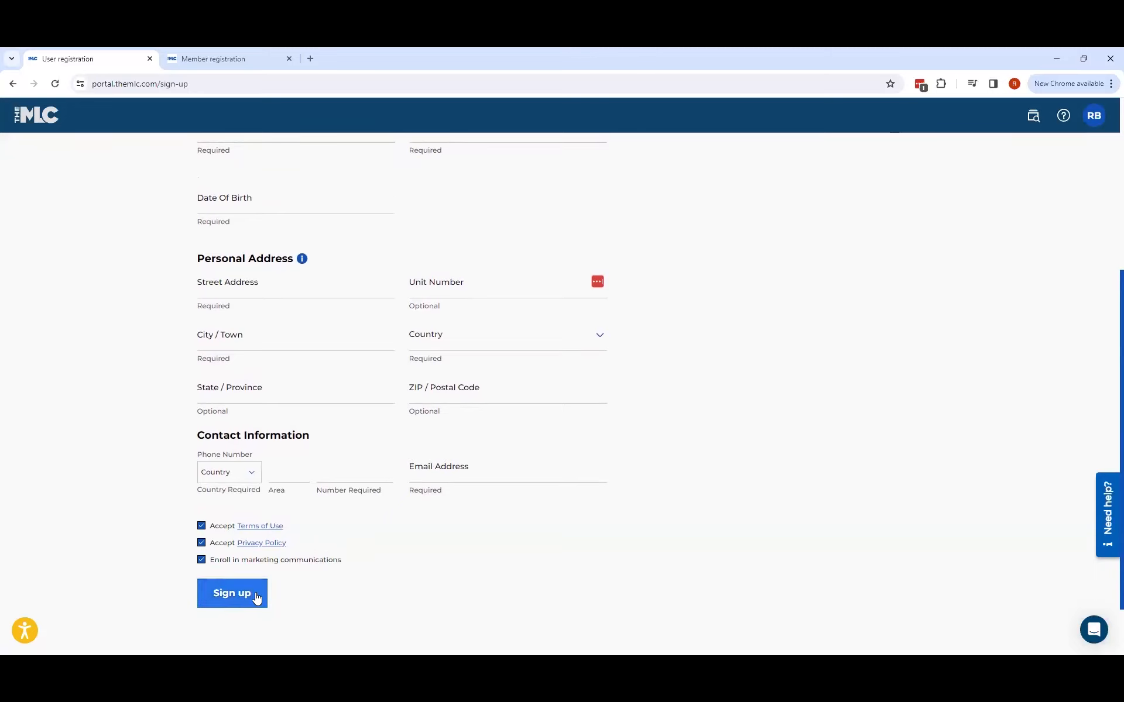
scroll(97, 397, up, 1)
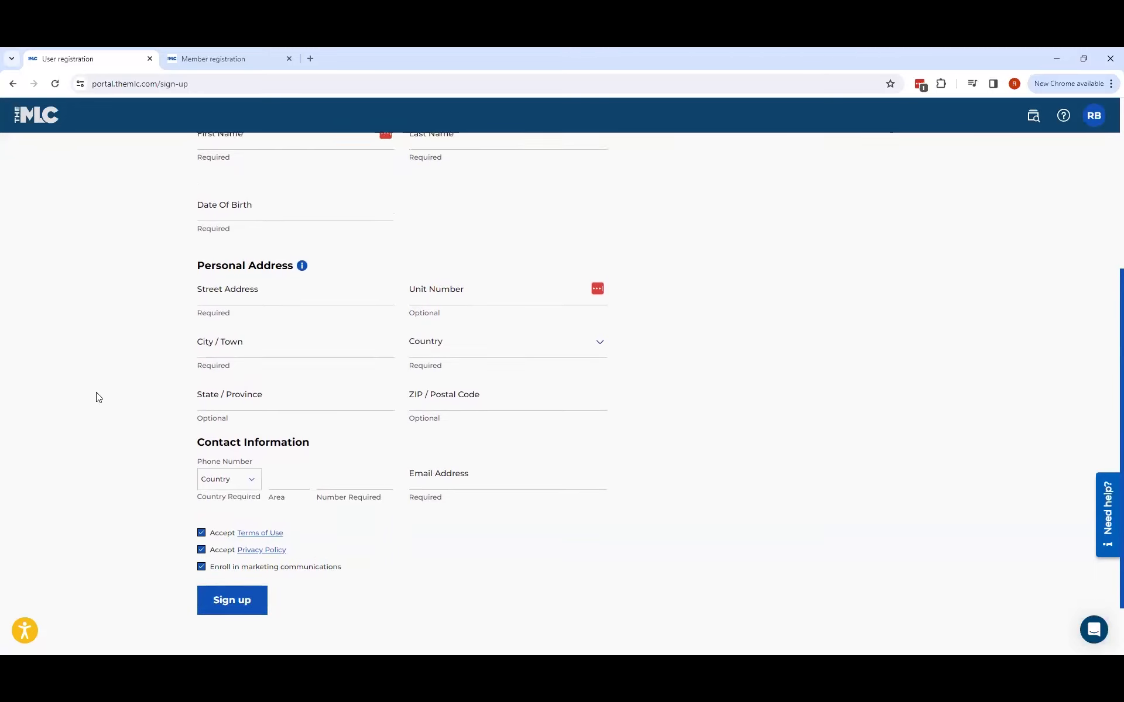
scroll(98, 399, up, 3)
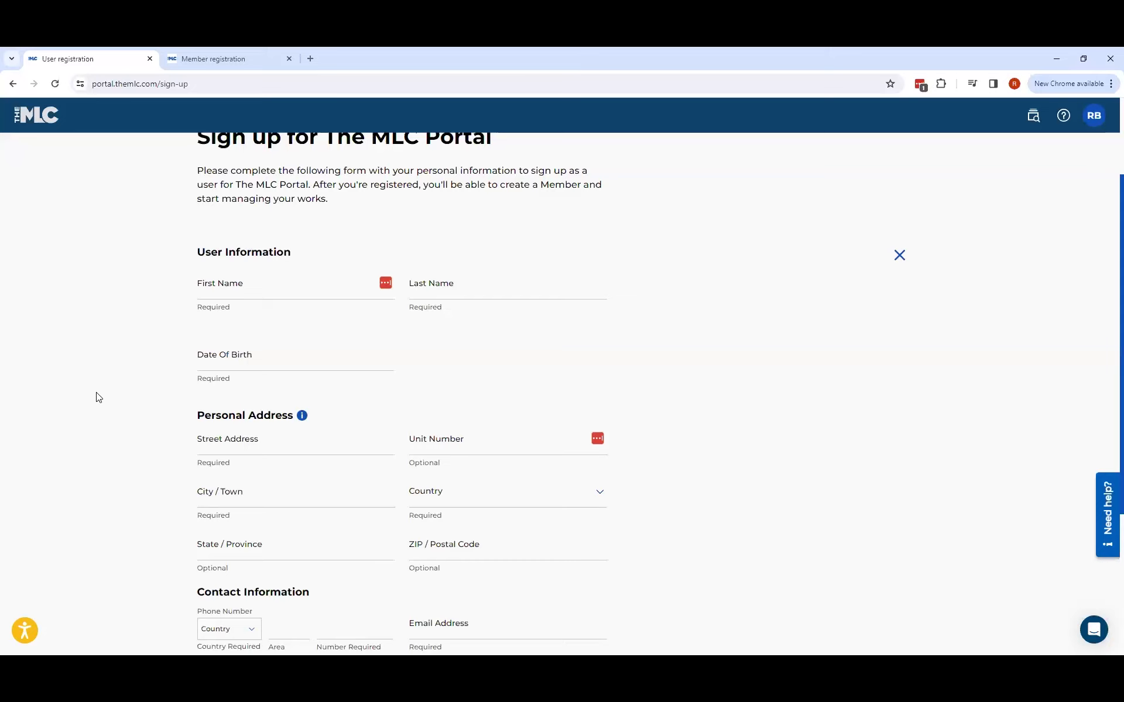
Step: Switch to the open Member registration page and set the member type to Self-Administered Songwriter
click(215, 54)
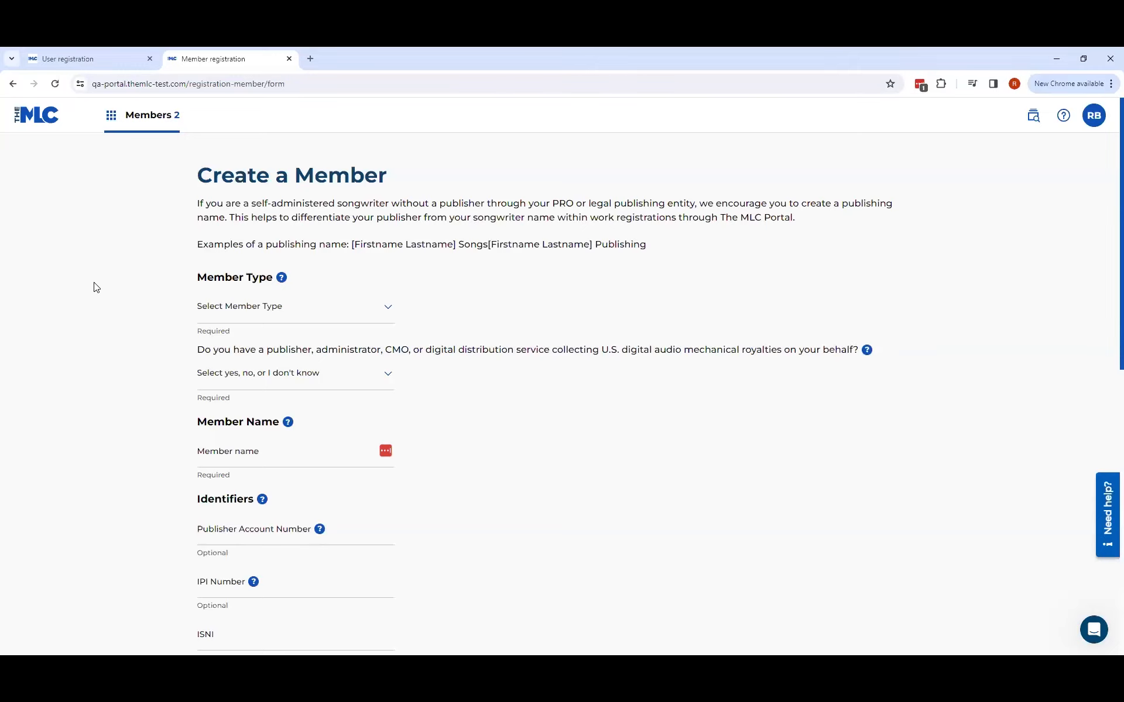
scroll(96, 287, down, 1)
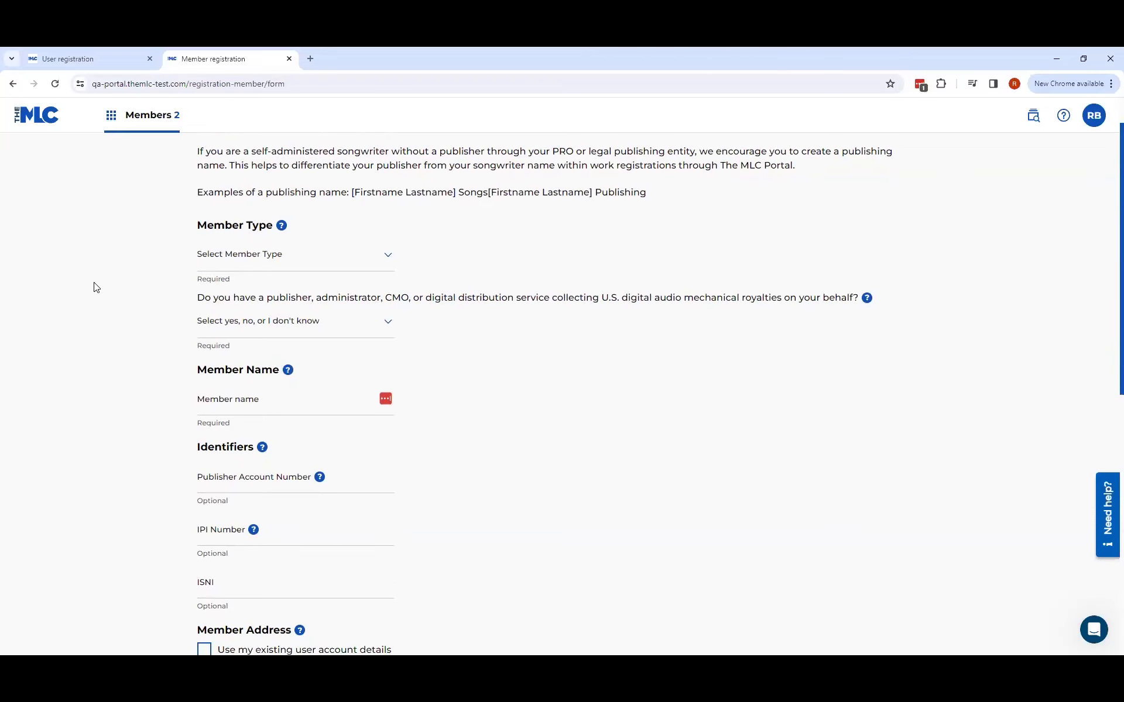
scroll(96, 287, down, 1)
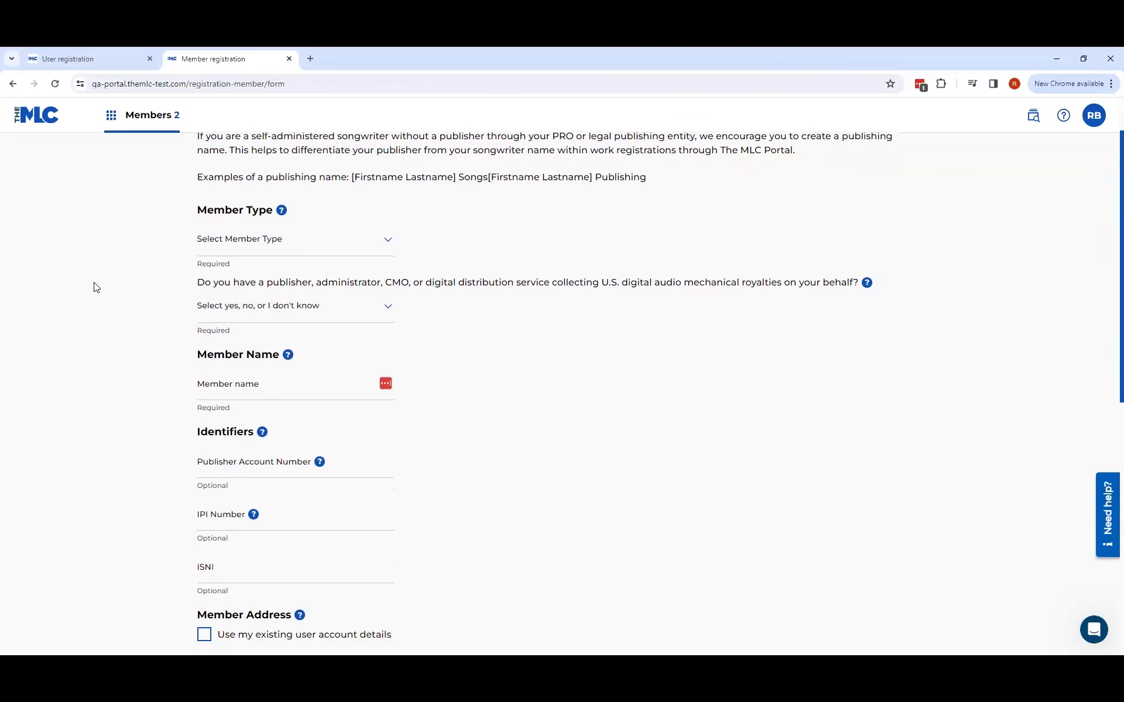
scroll(96, 286, down, 1)
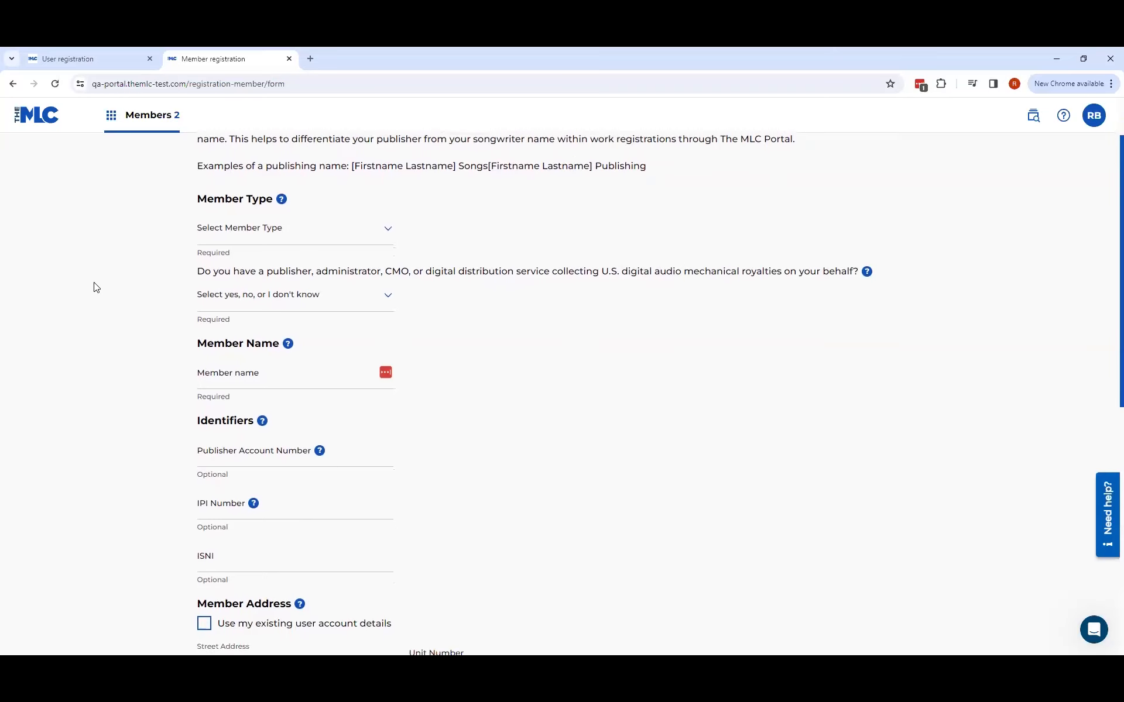
click(331, 232)
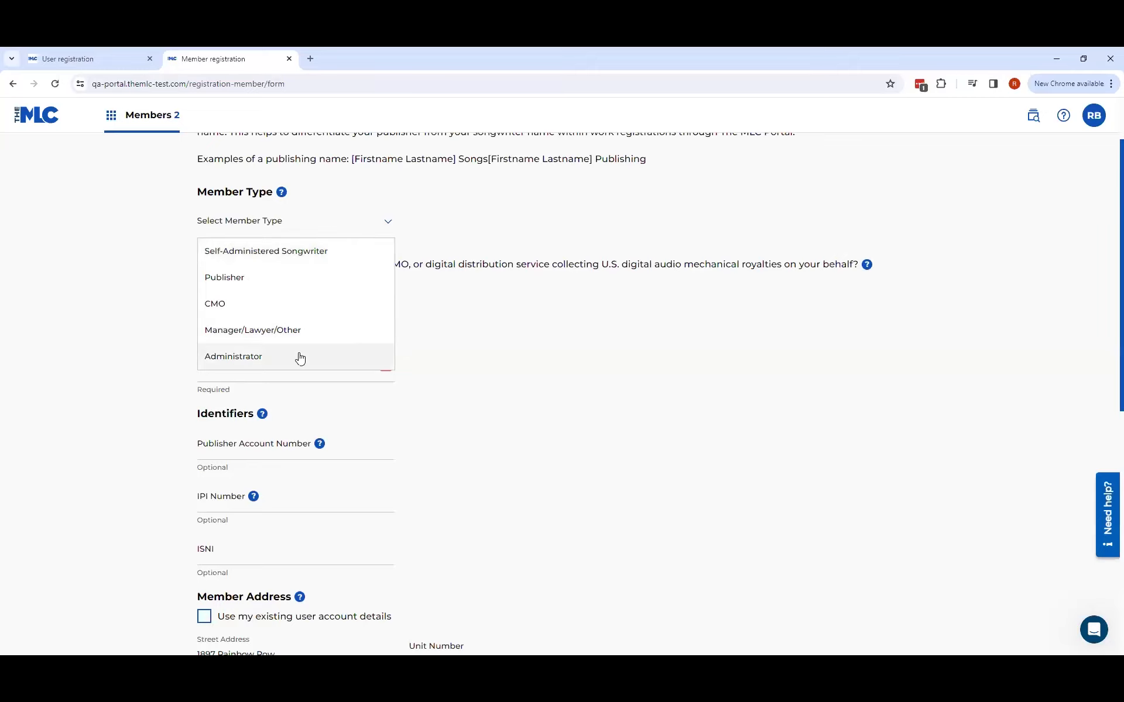
click(295, 253)
Step: Try answering Yes to having a publisher, administrator, CMO or distribution service collecting U.S. mechanical royalties, and dismiss the resulting notice
scroll(158, 316, down, 1)
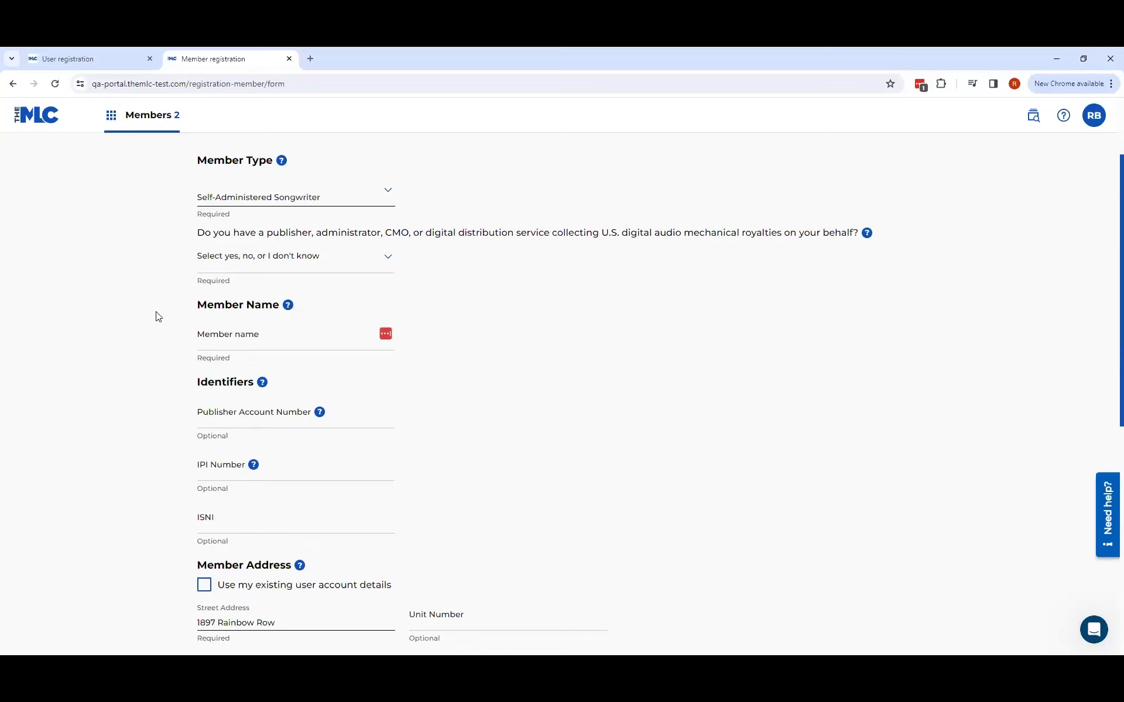
click(339, 267)
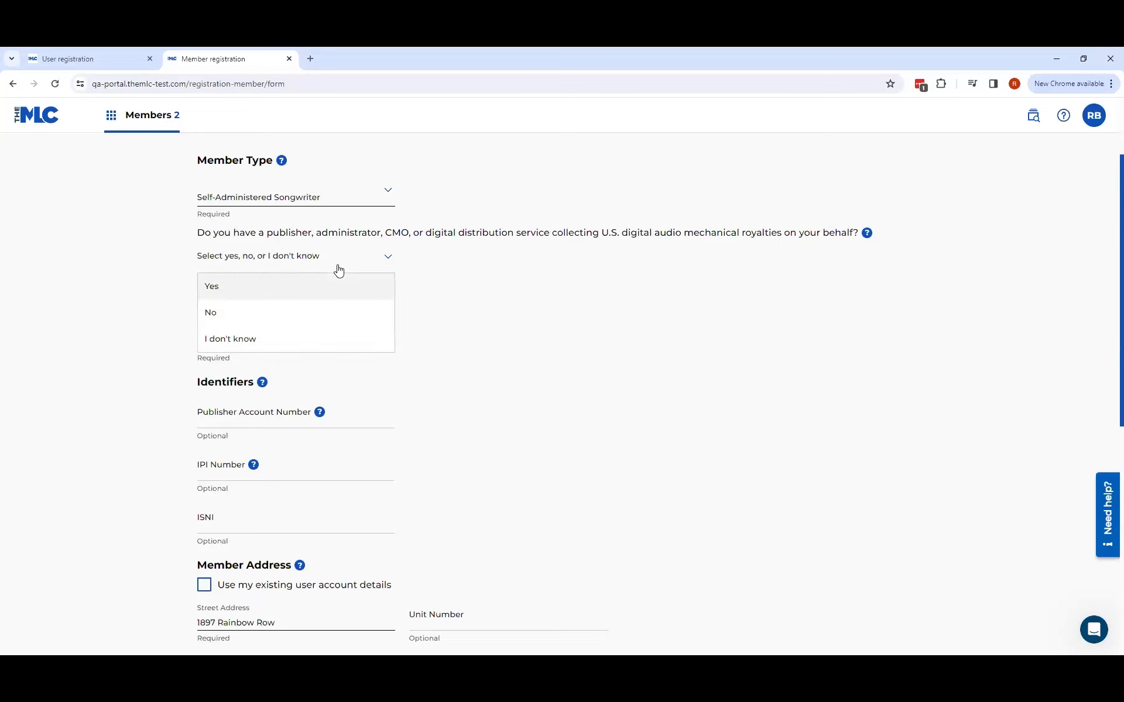
click(285, 286)
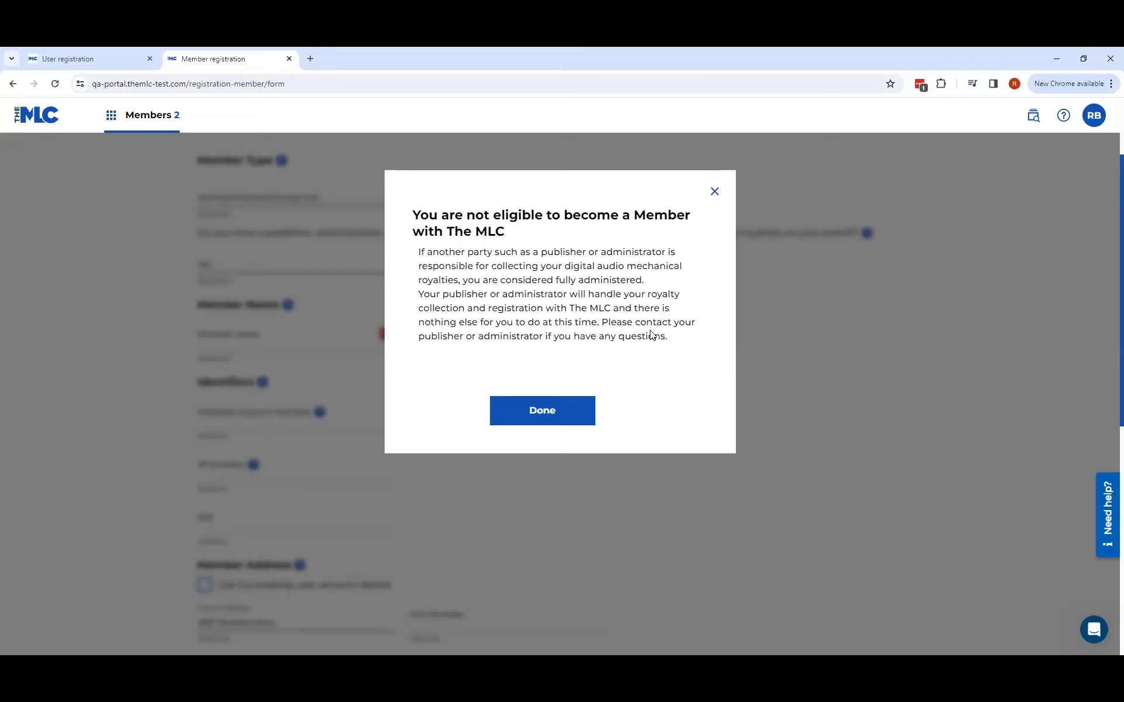
click(542, 418)
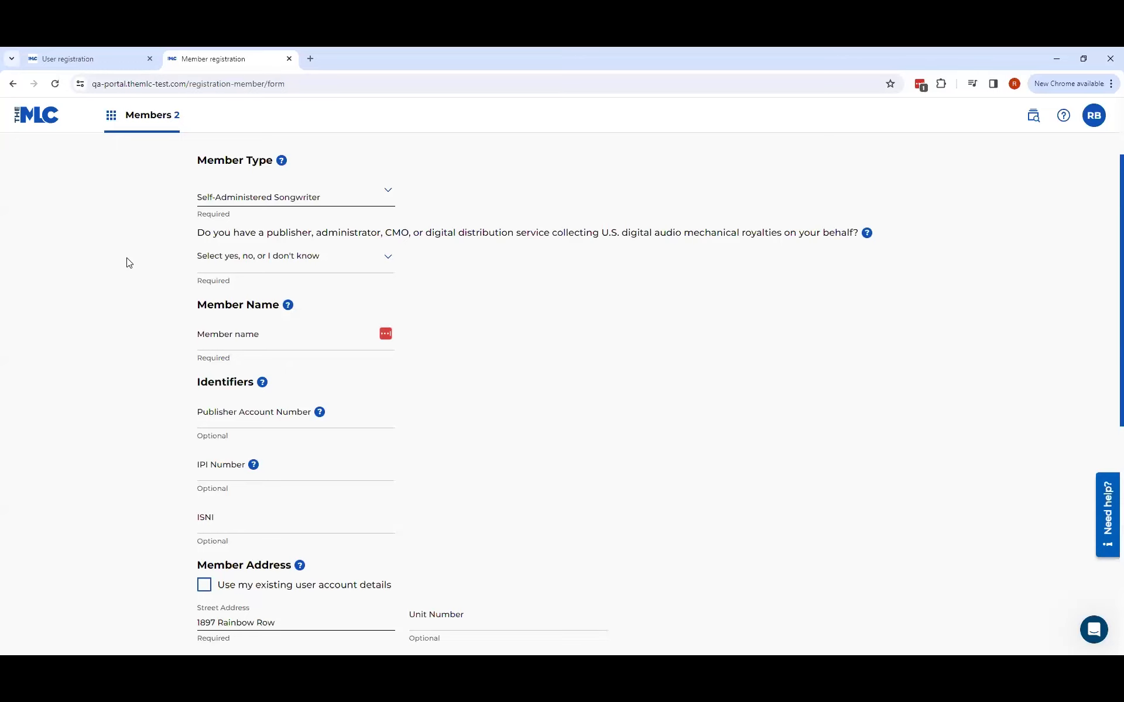
Step: Fill in the member name with the songwriter's surname followed by "Publishing"
scroll(129, 262, down, 2)
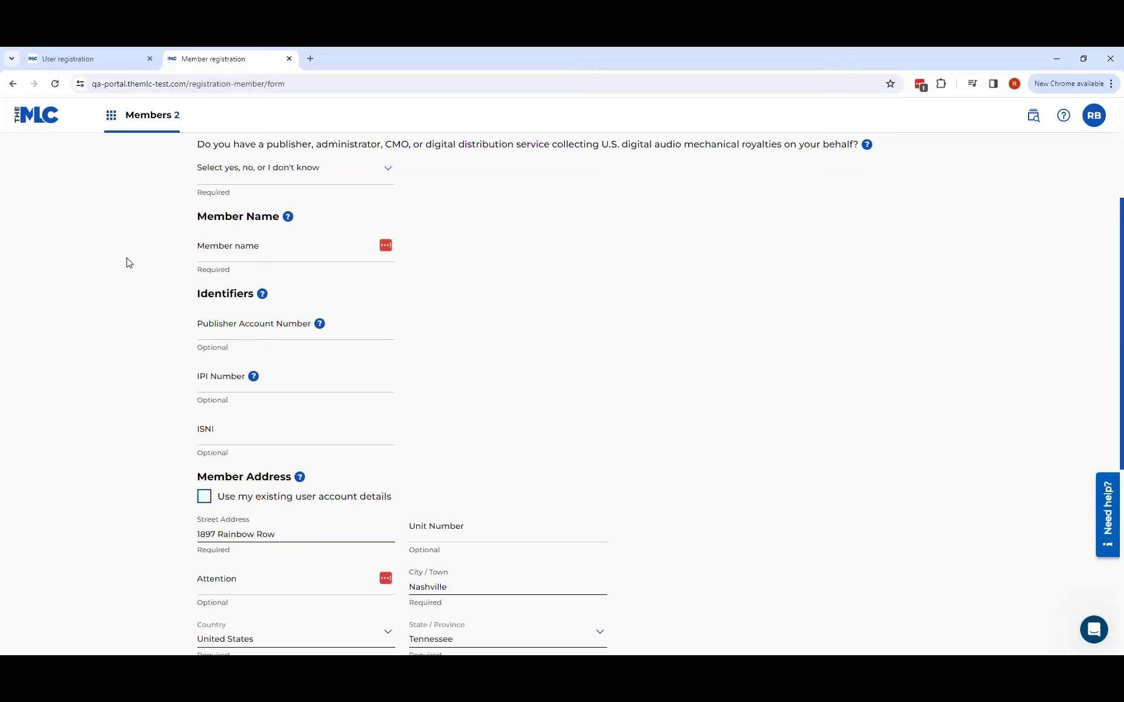
click(244, 258)
text(B)
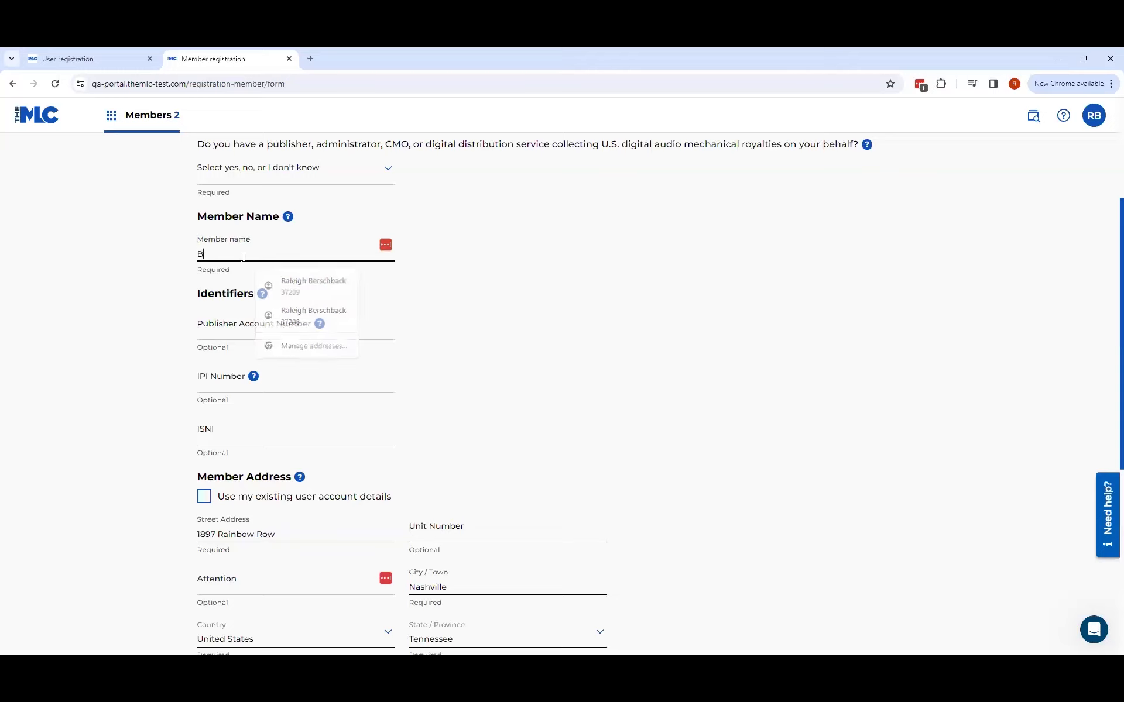
text(ersch)
text(bach Pubv)
text(lishing)
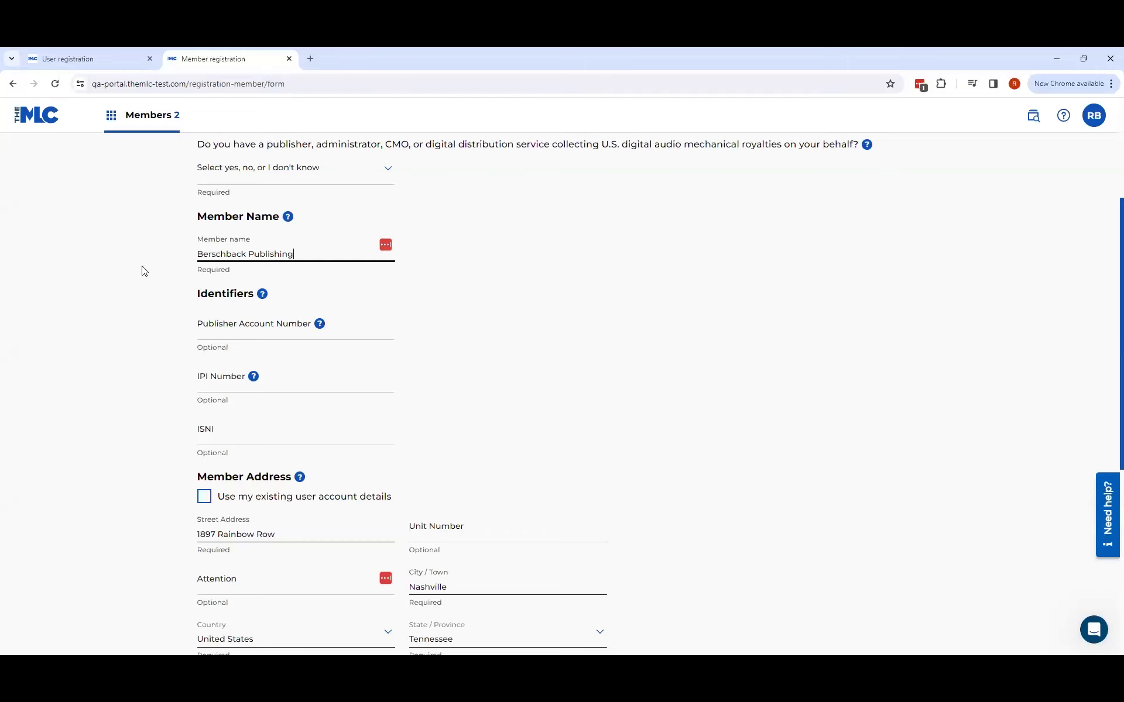
Step: Examine the identifiers, member address, member contact and Terms of Use sections of the Create a Member form
scroll(144, 271, down, 2)
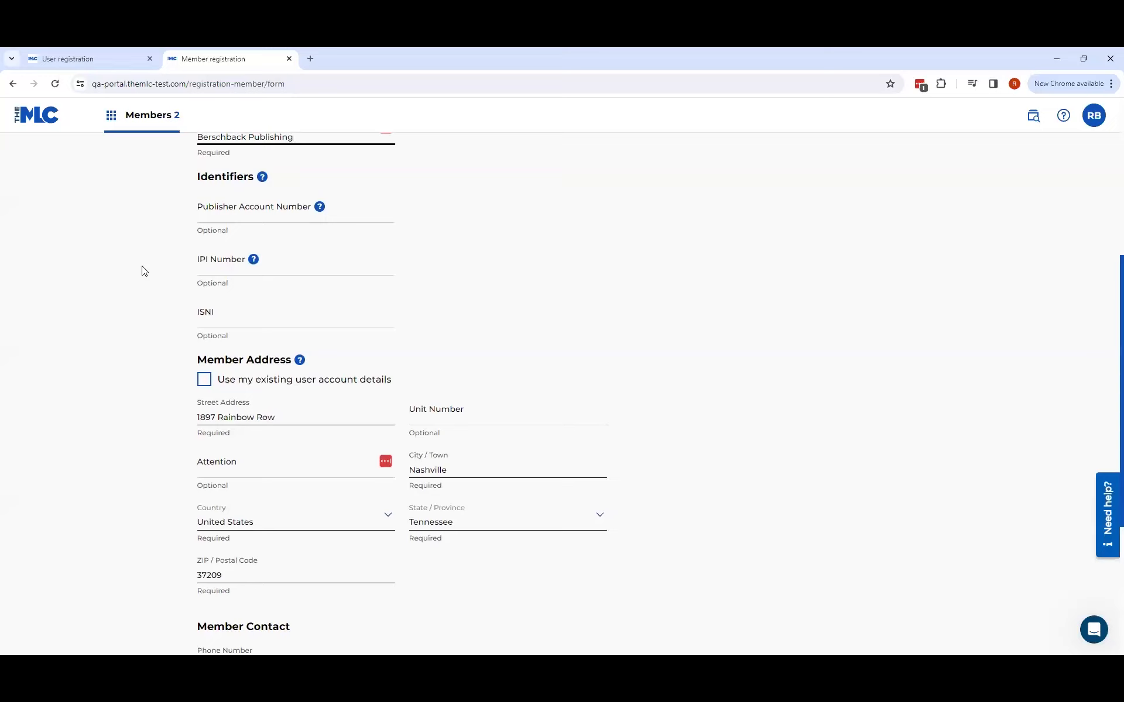
mouse_move(321, 209)
scroll(154, 237, down, 1)
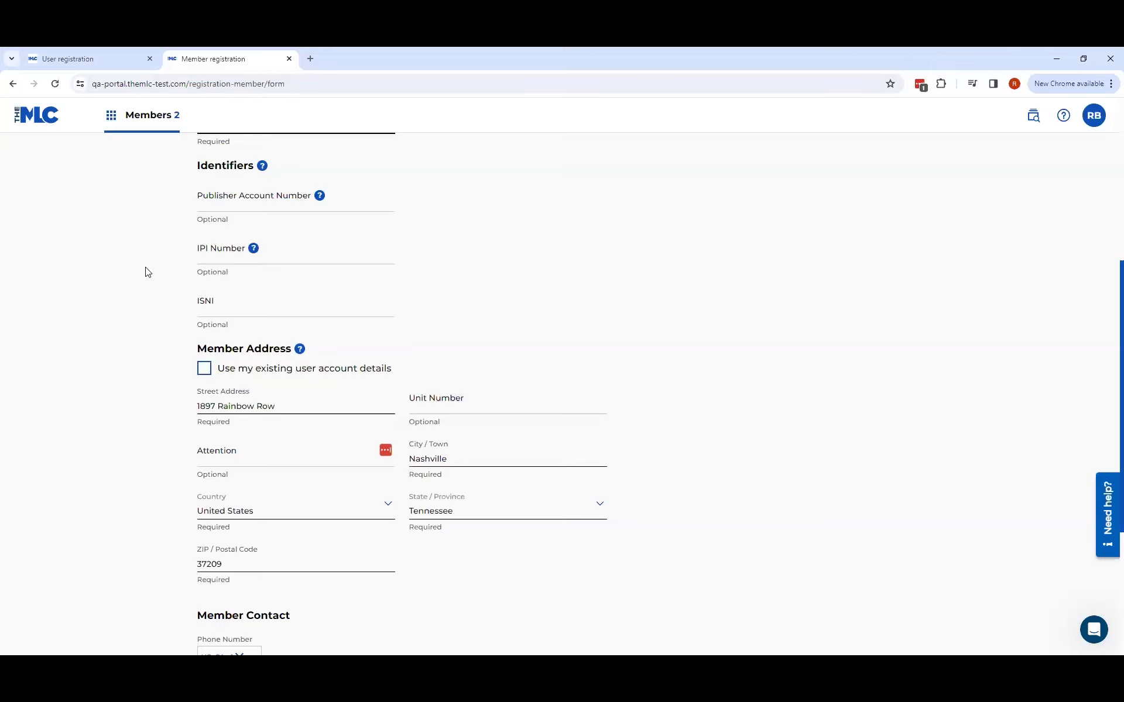
scroll(148, 272, down, 2)
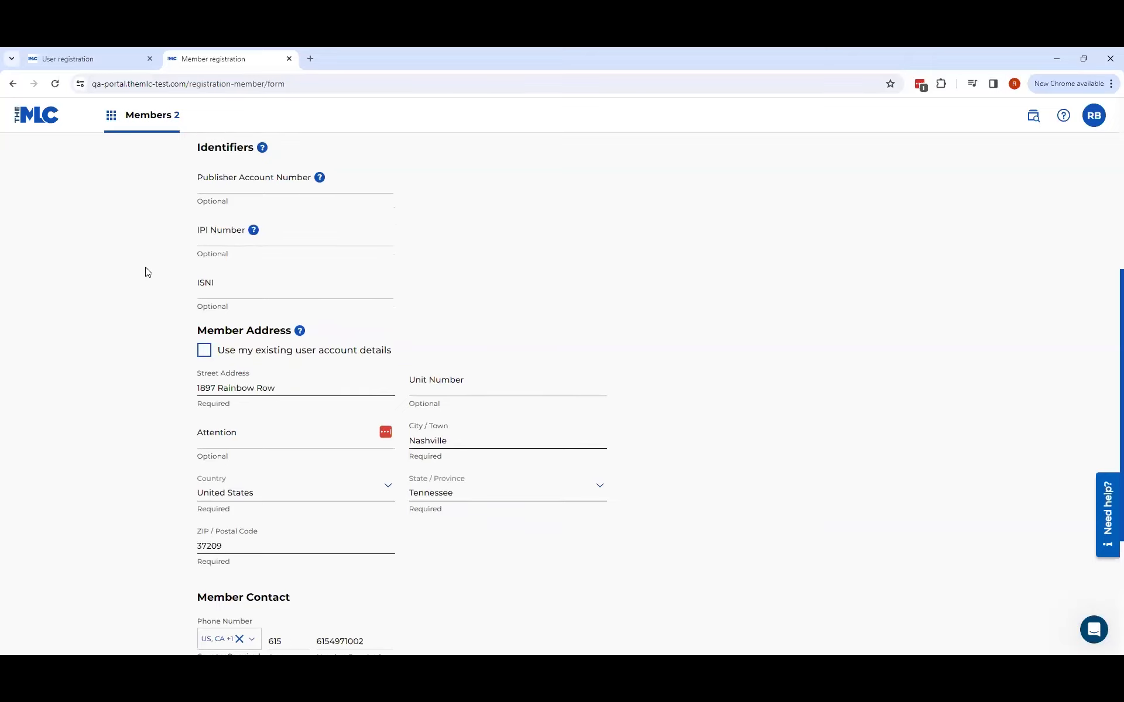
scroll(148, 272, down, 2)
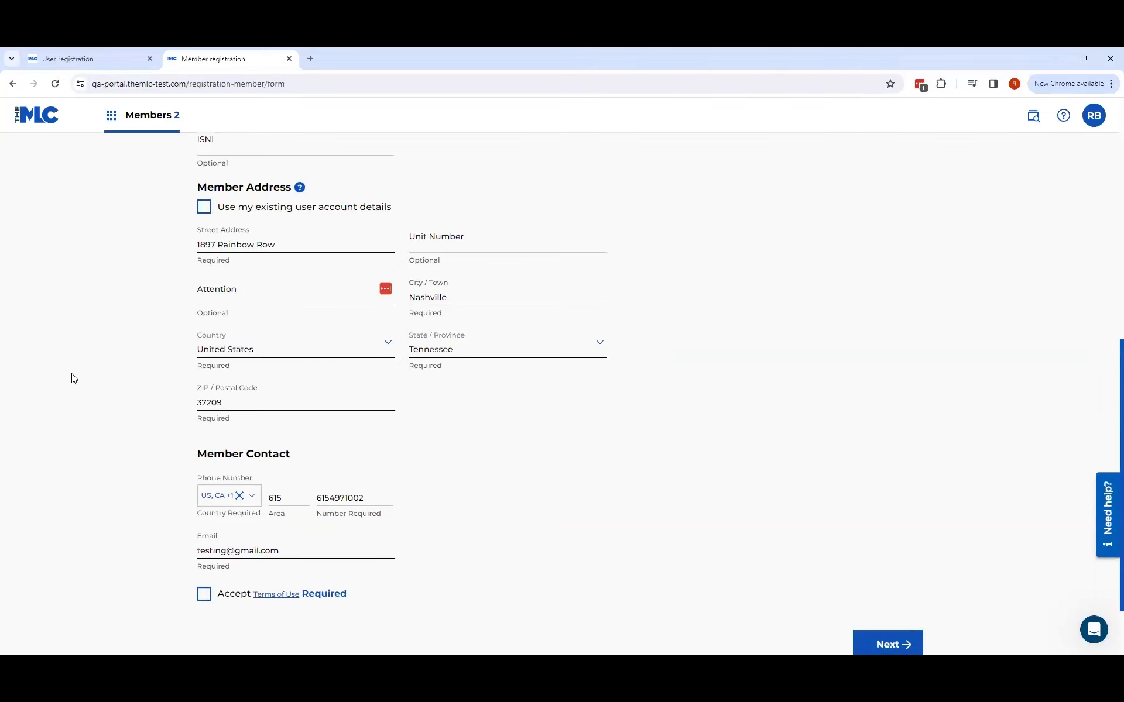
scroll(74, 379, down, 2)
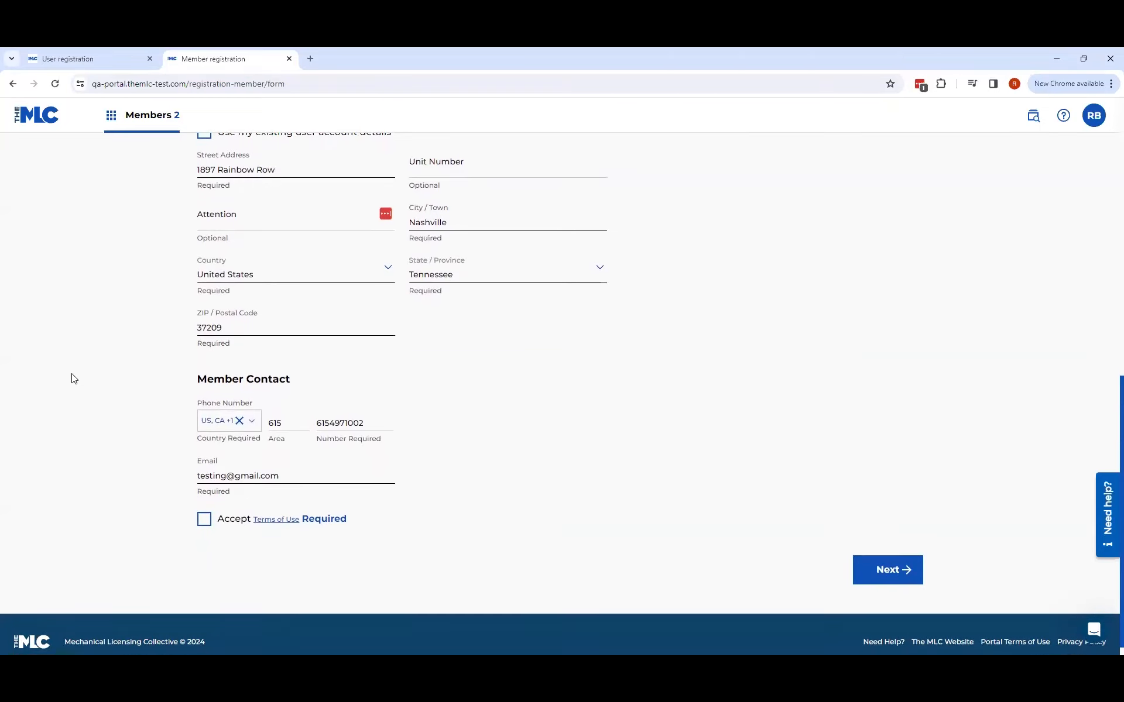
scroll(73, 378, down, 1)
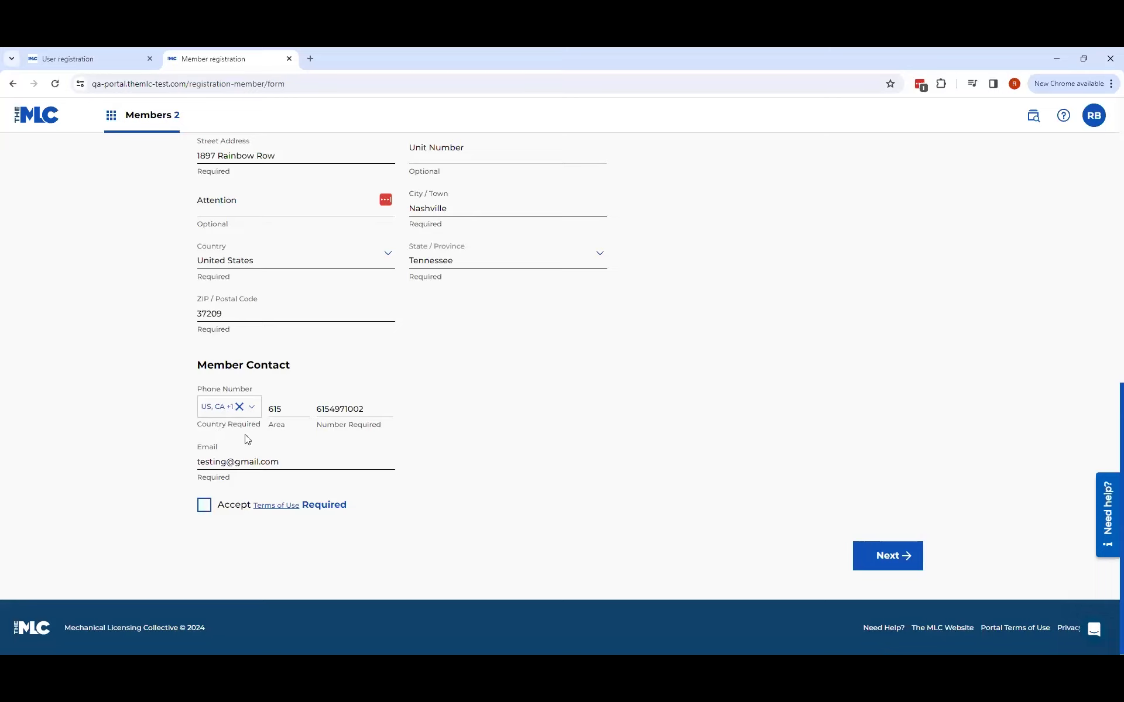
Step: Accept the Terms of Use on the Create a Member form and try to continue to the next page
click(204, 507)
scroll(693, 420, up, 4)
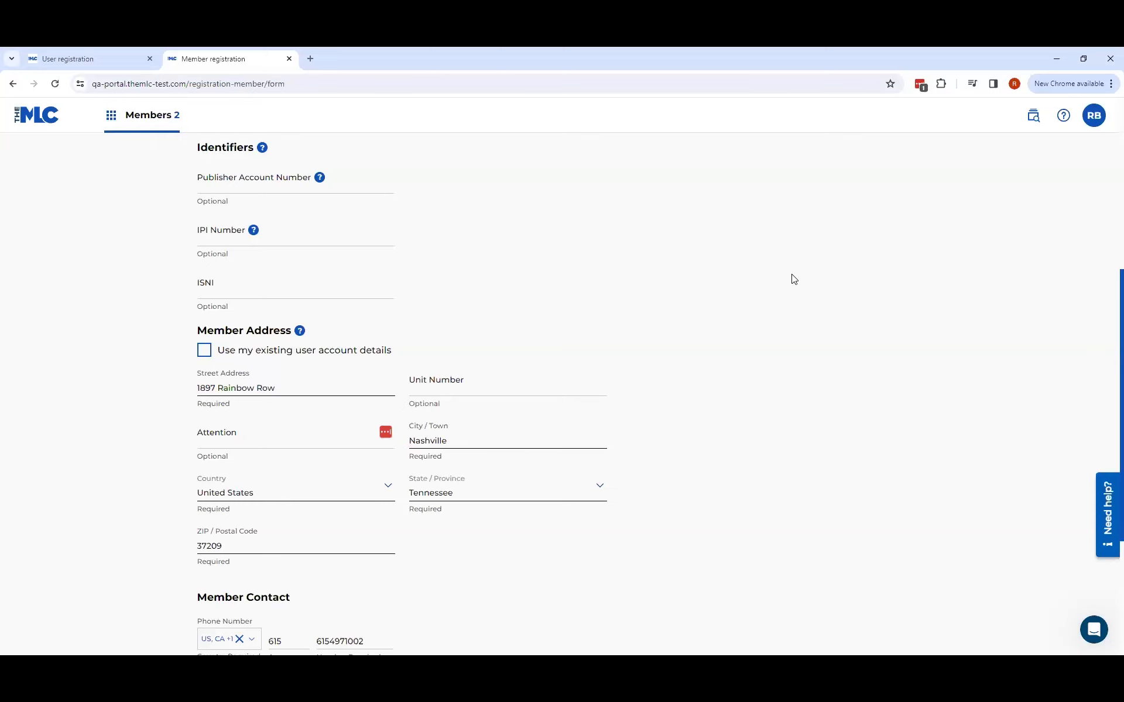
scroll(795, 279, down, 4)
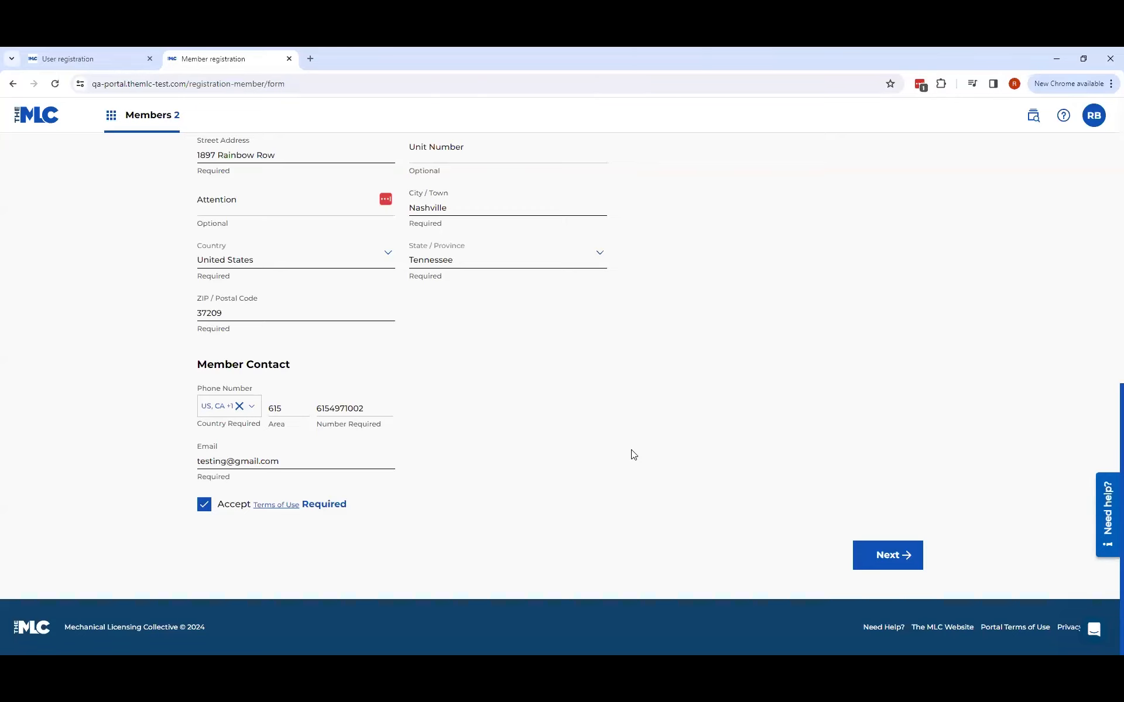
scroll(757, 339, up, 1)
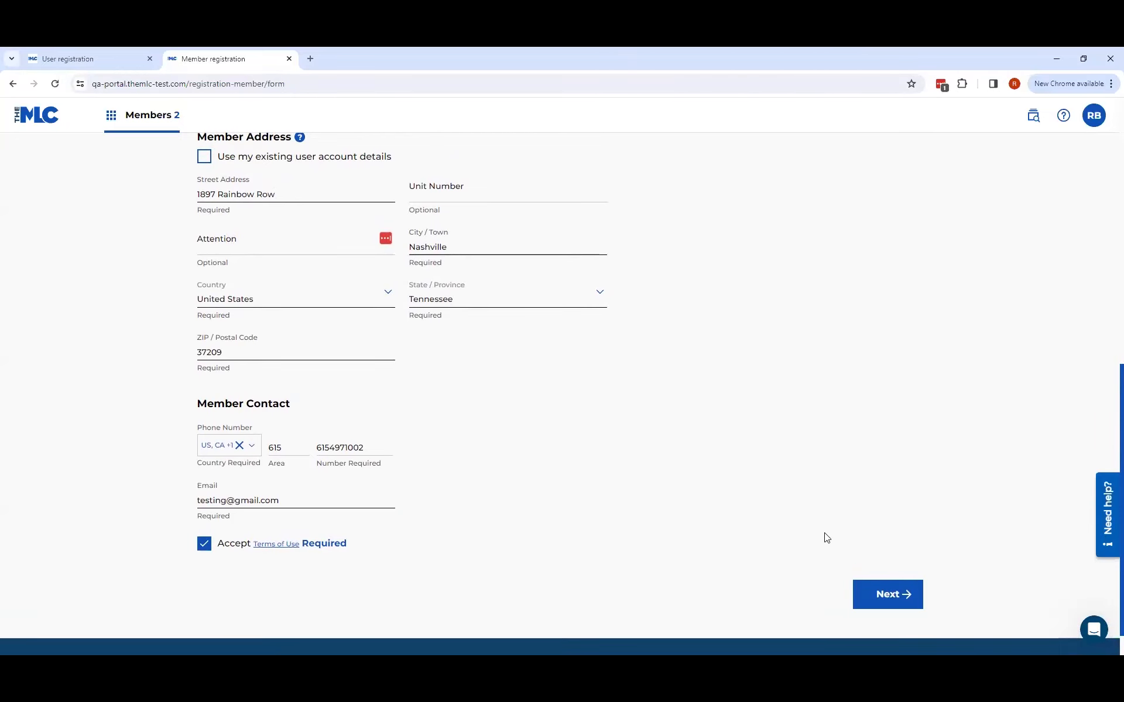
scroll(852, 568, down, 1)
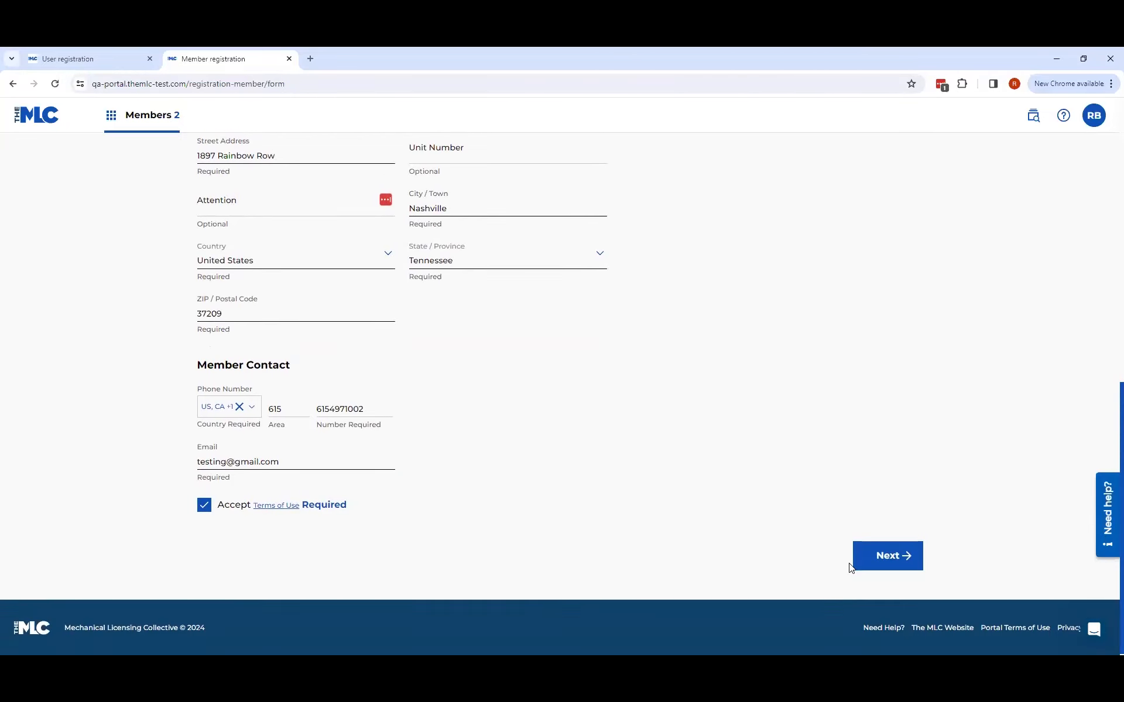
click(884, 563)
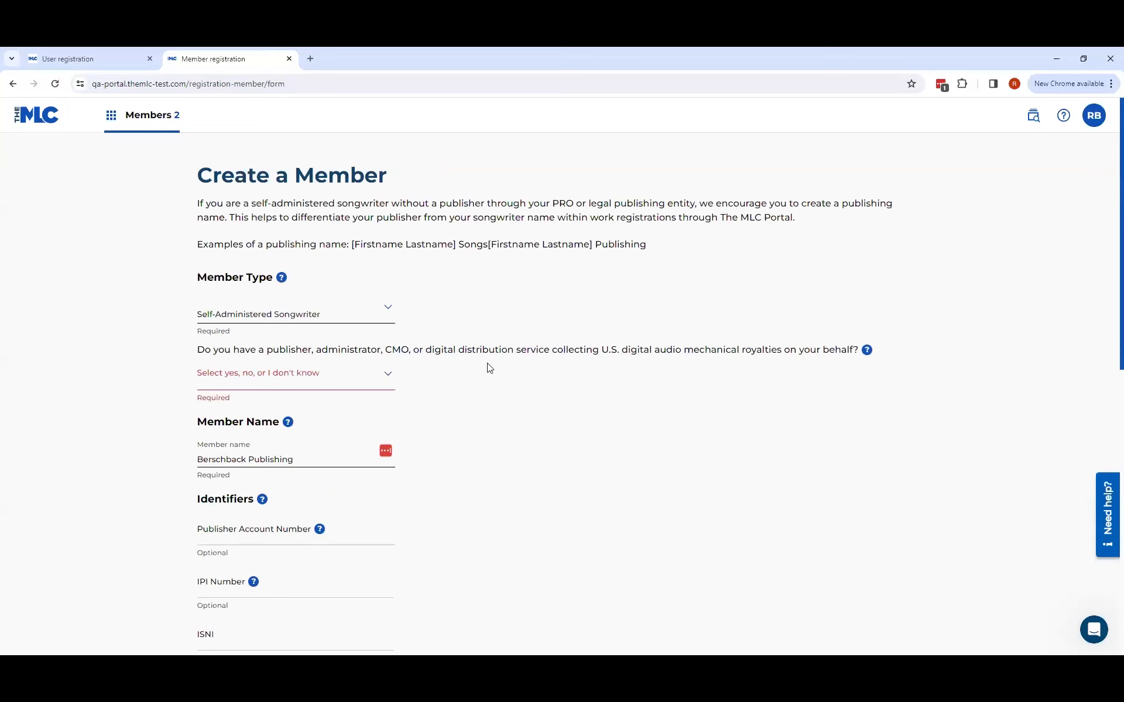
click(315, 383)
click(289, 401)
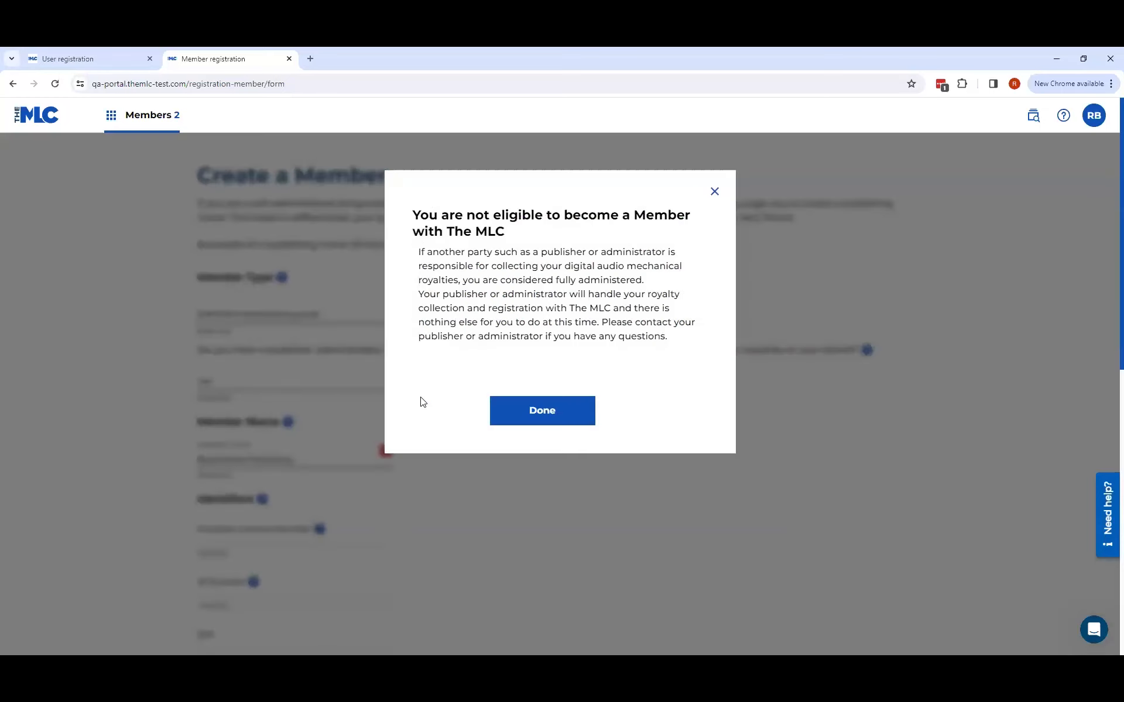
click(537, 409)
Step: Answer No to having a publisher, administrator, CMO or distribution service collecting U.S. mechanical royalties, and continue to the survey questions
click(256, 384)
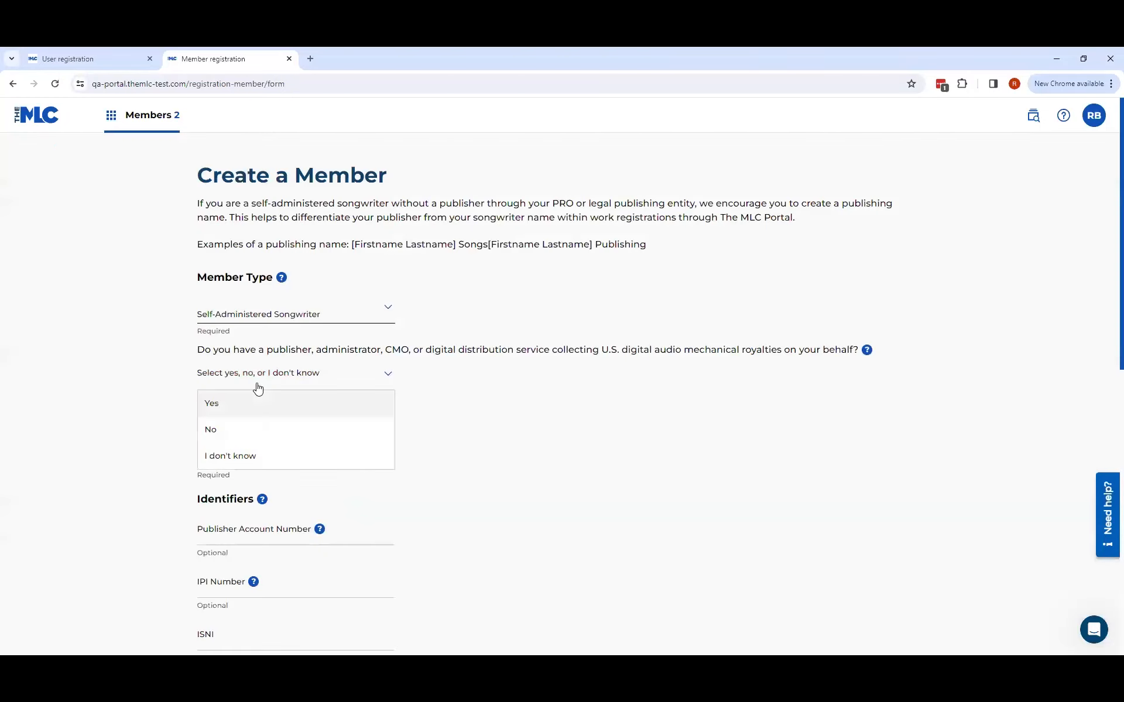
click(251, 426)
scroll(672, 440, down, 10)
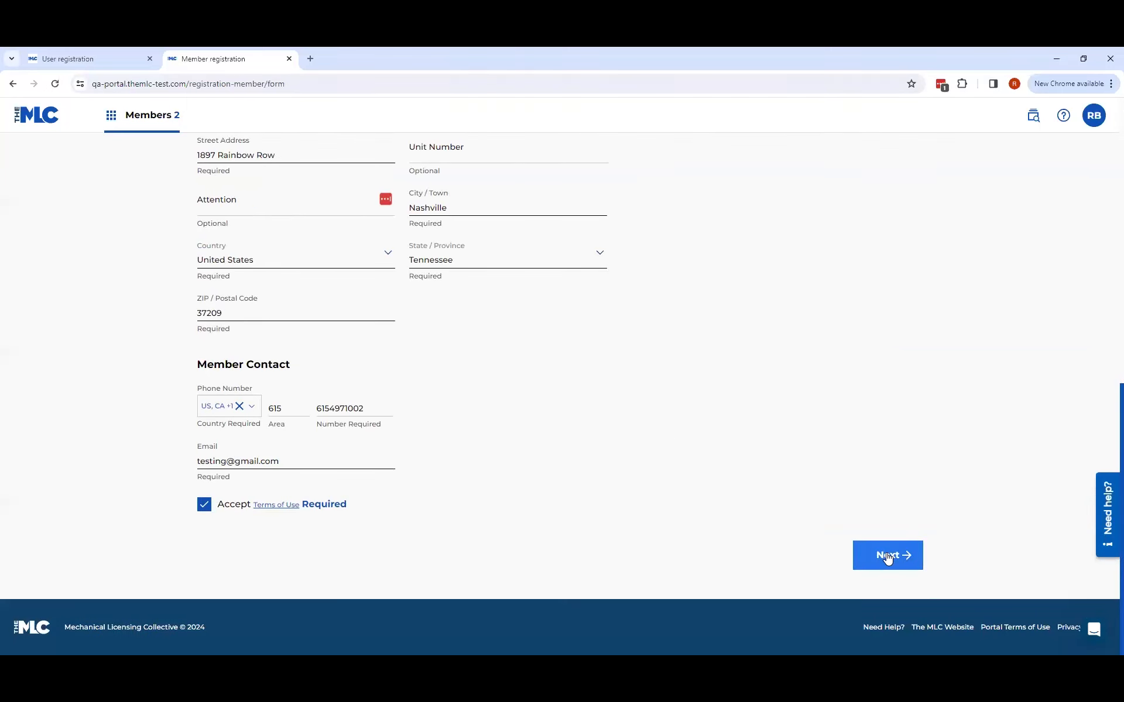
click(887, 558)
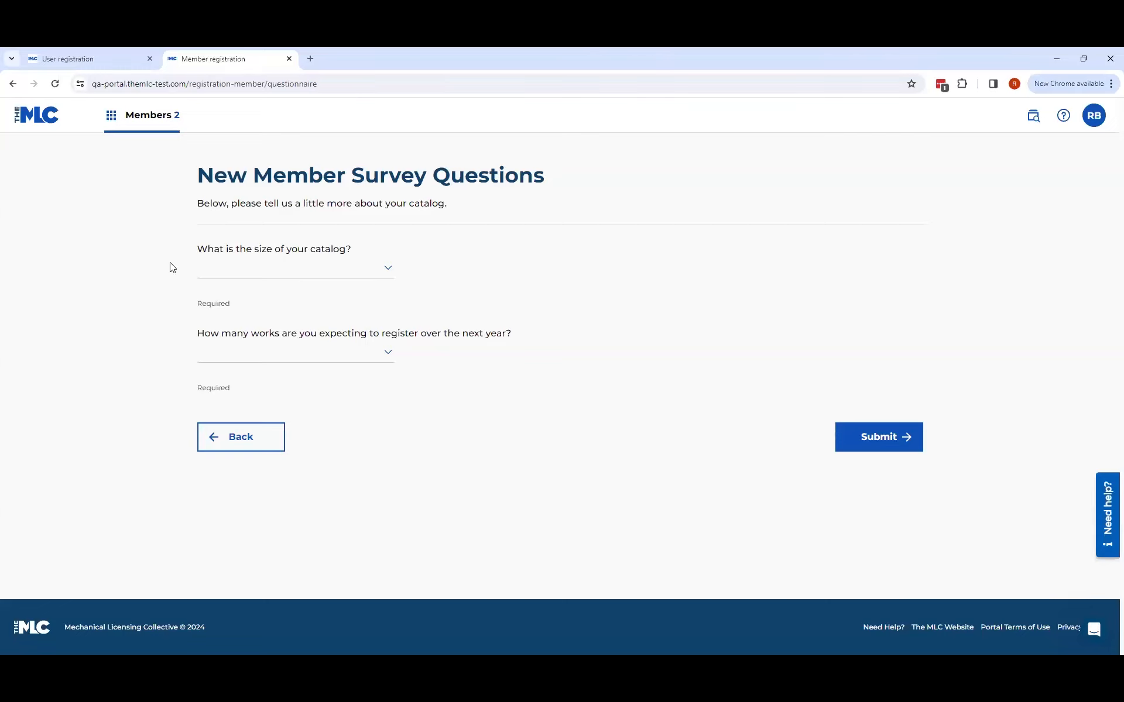
Step: Set the catalog size to 101 to 300 and the works expected to be registered over the next year to Up to 100
click(267, 275)
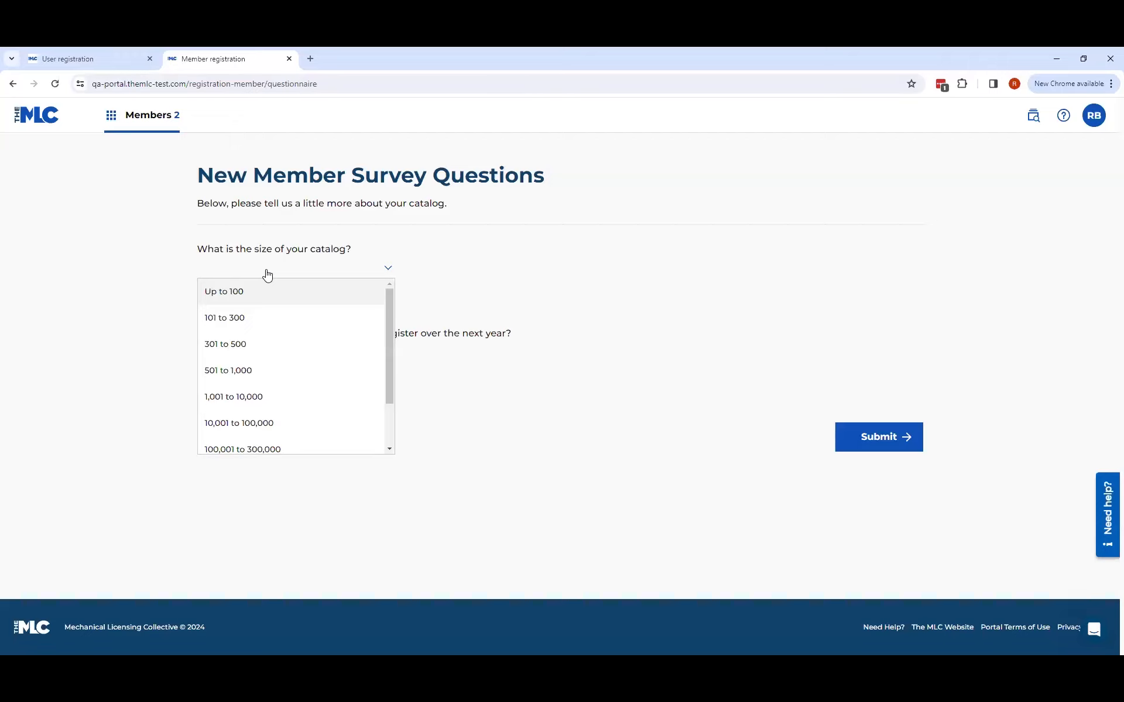
click(276, 323)
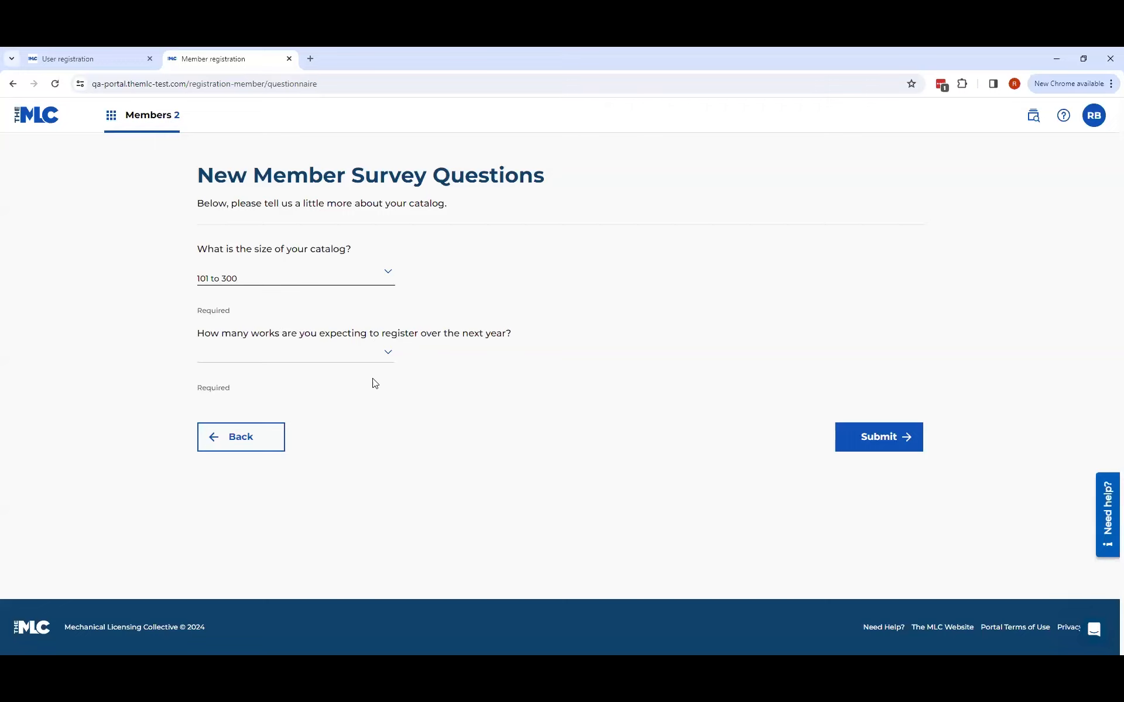
click(305, 362)
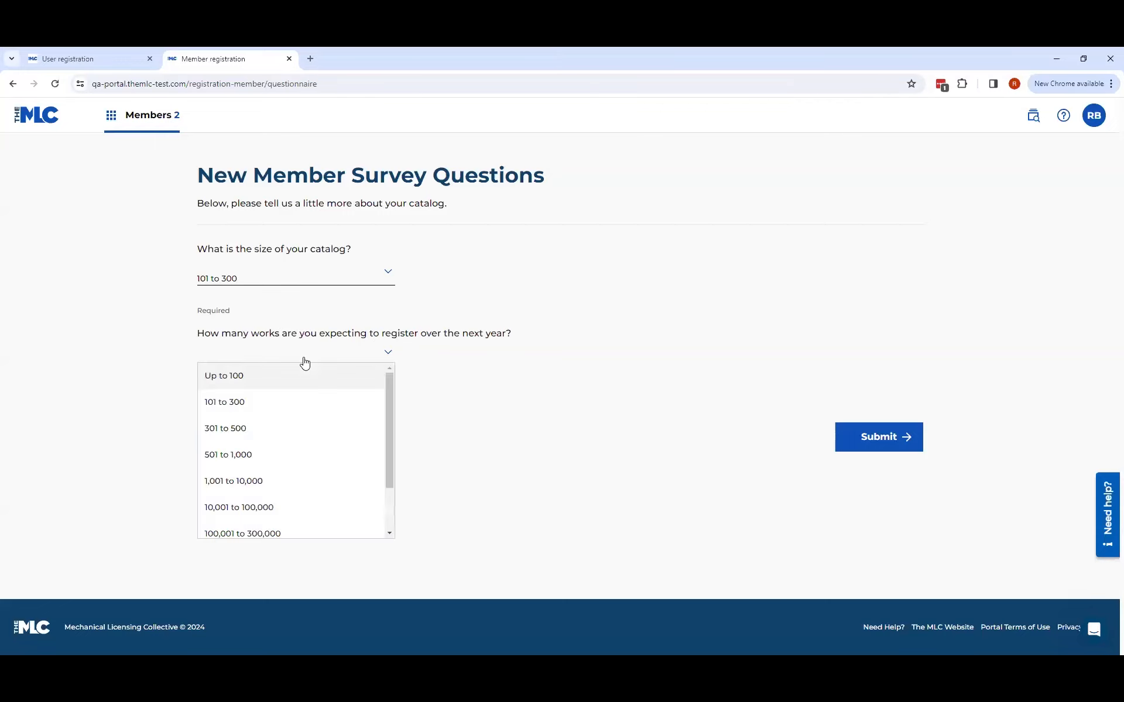
click(286, 378)
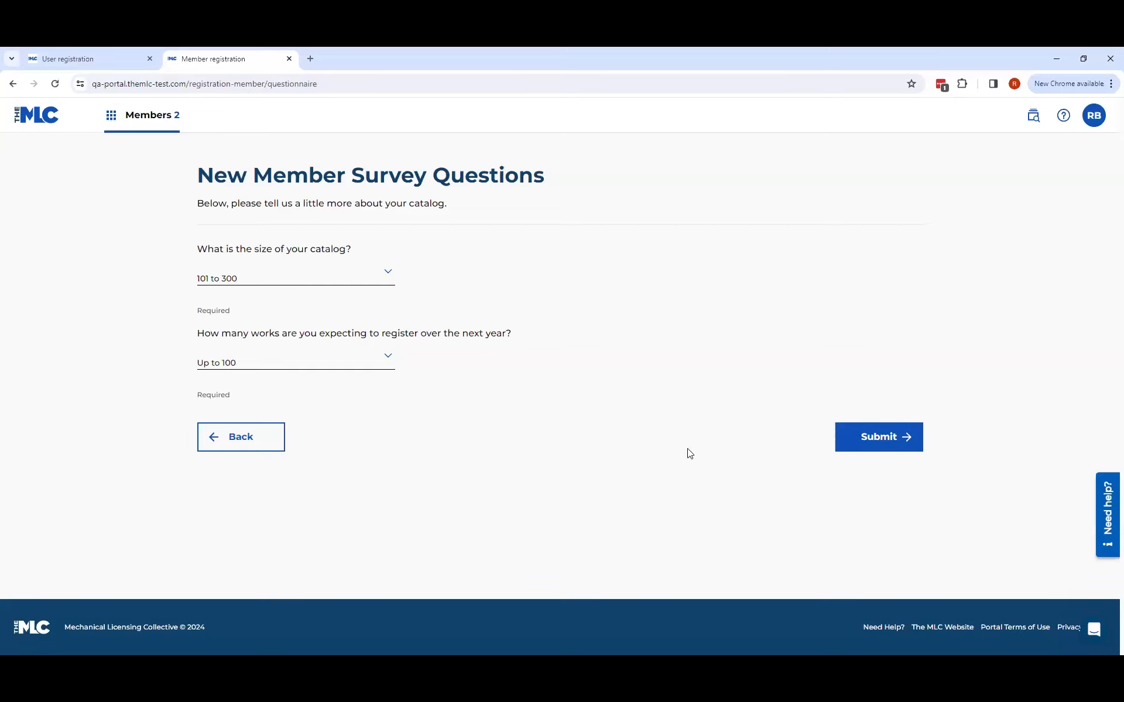
Step: Submit the new member survey and return to the profile to view the list of members
click(889, 443)
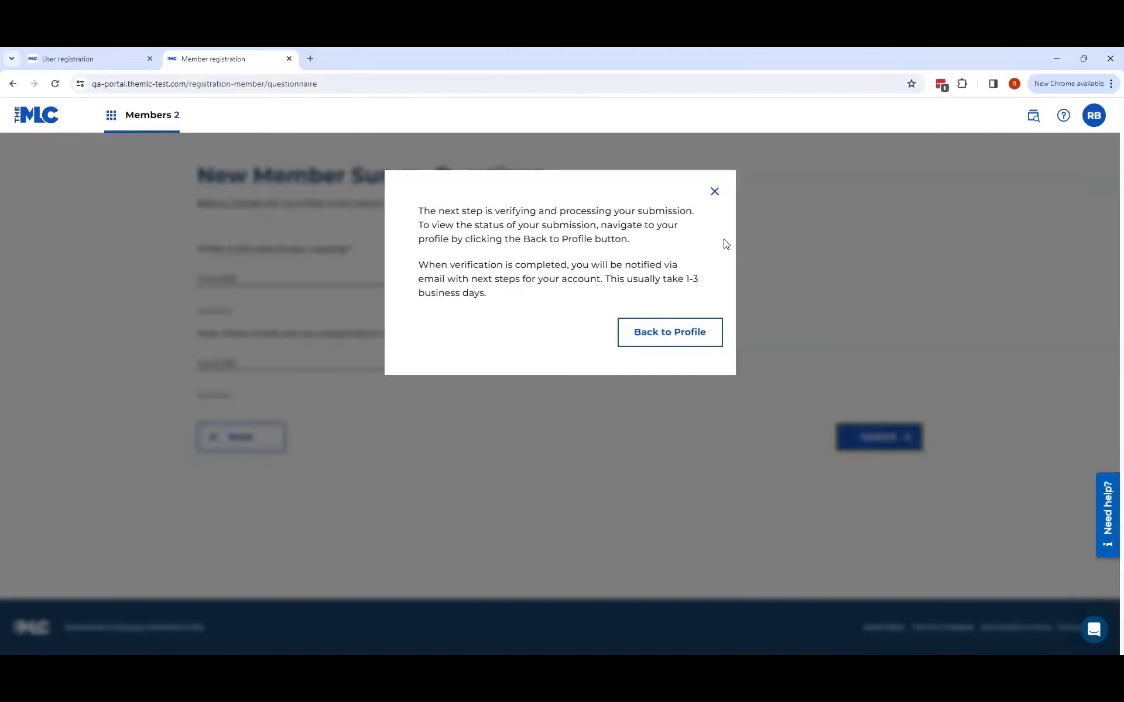
click(673, 333)
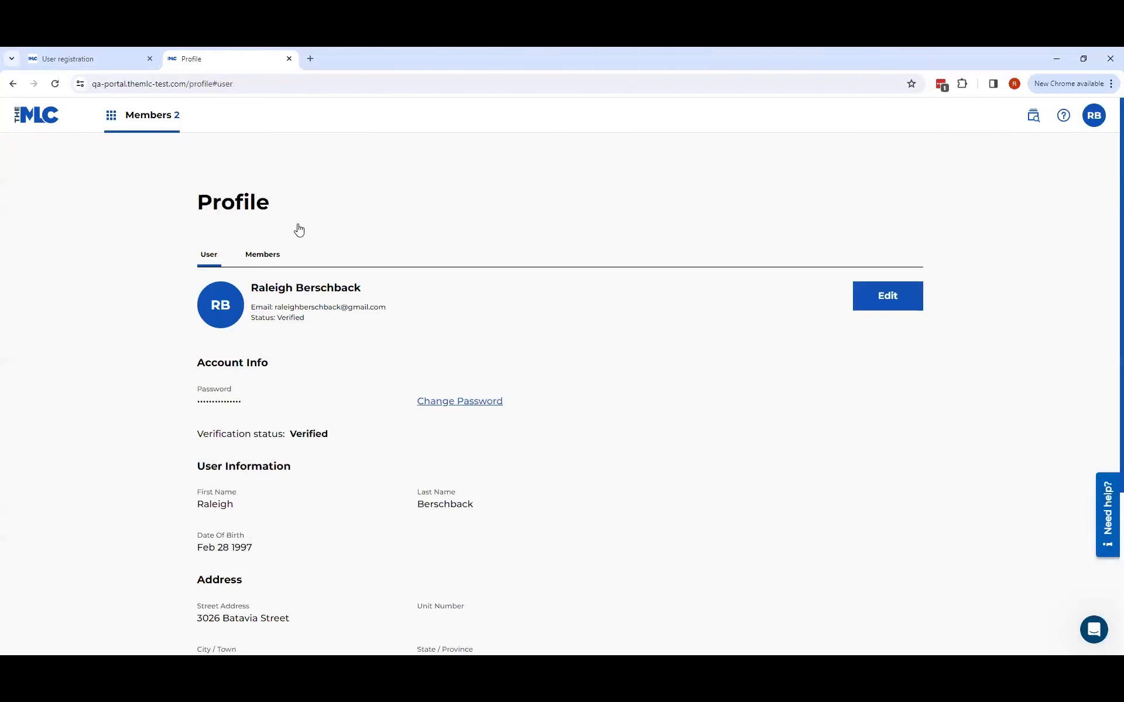
click(258, 261)
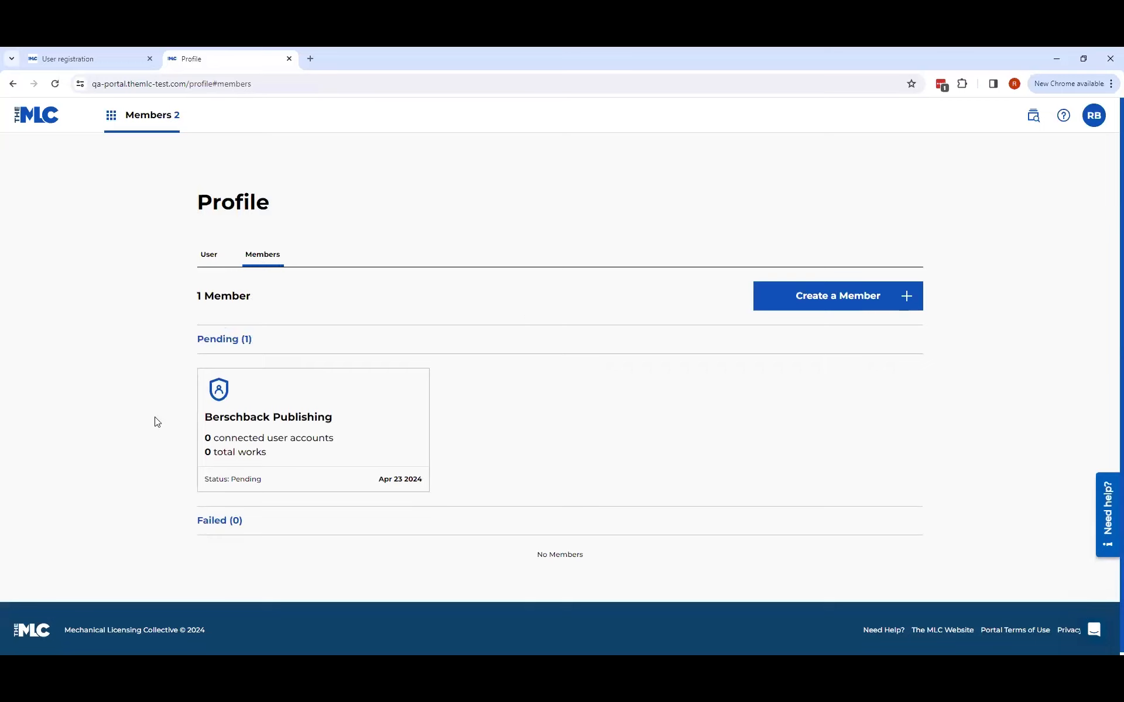